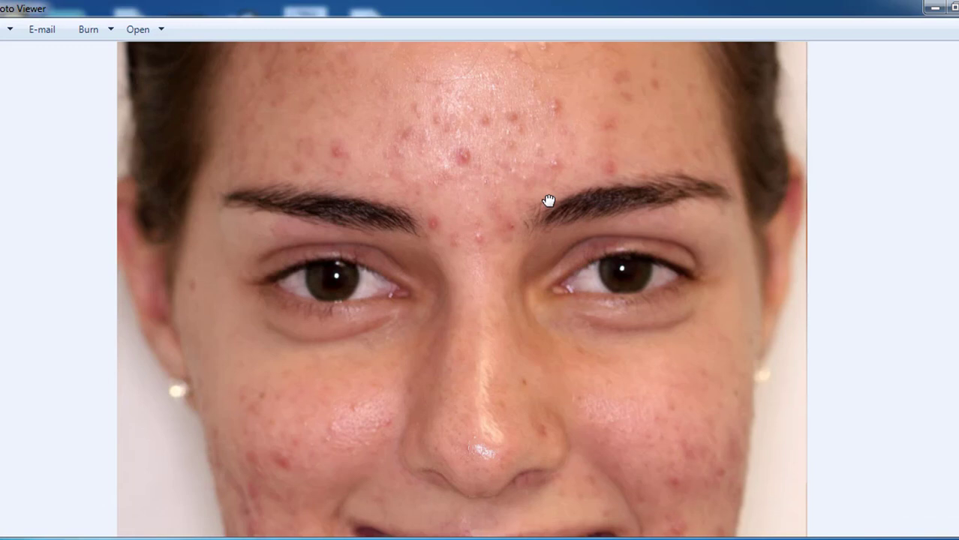
pyautogui.scroll(3, 572, 387)
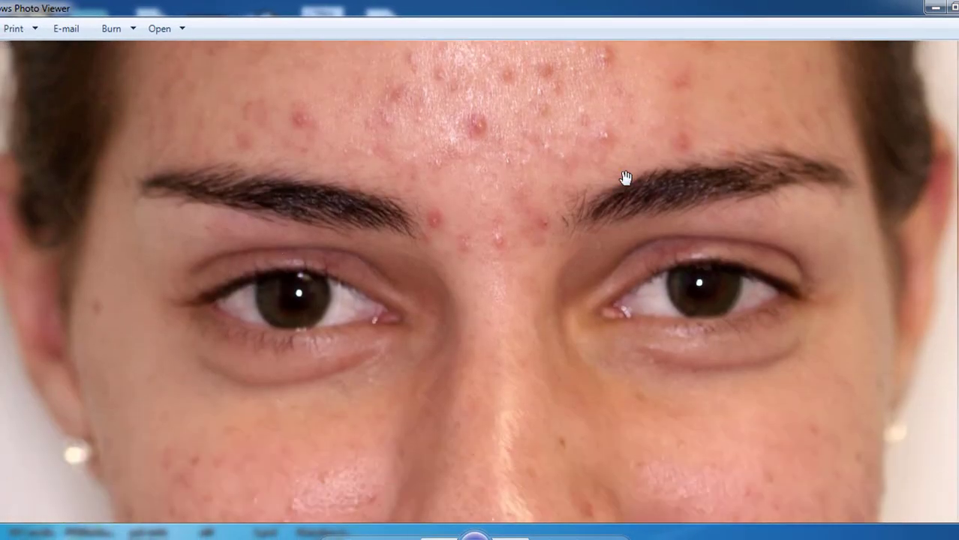
pyautogui.scroll(-5, 627, 188)
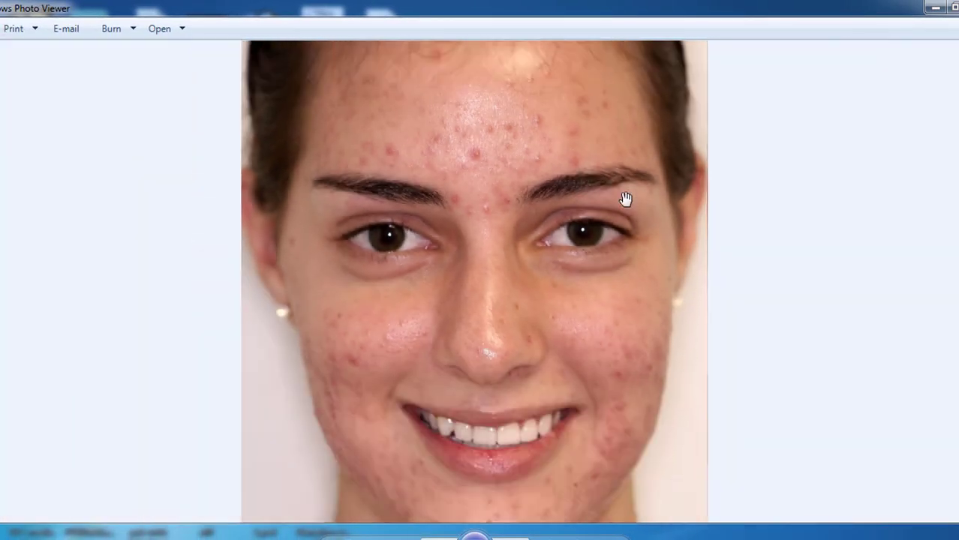
pyautogui.scroll(3, 690, 221)
pyautogui.scroll(-4, 707, 259)
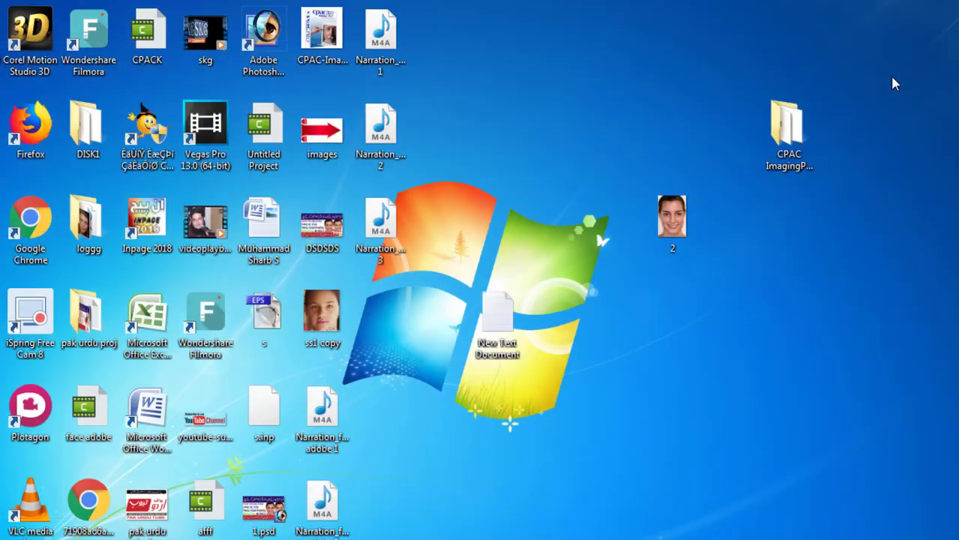
# Open the CPAC ImagingPro (Portable) folder on the desktop and launch the ImagingPro program from it.
pyautogui.click(808, 159)
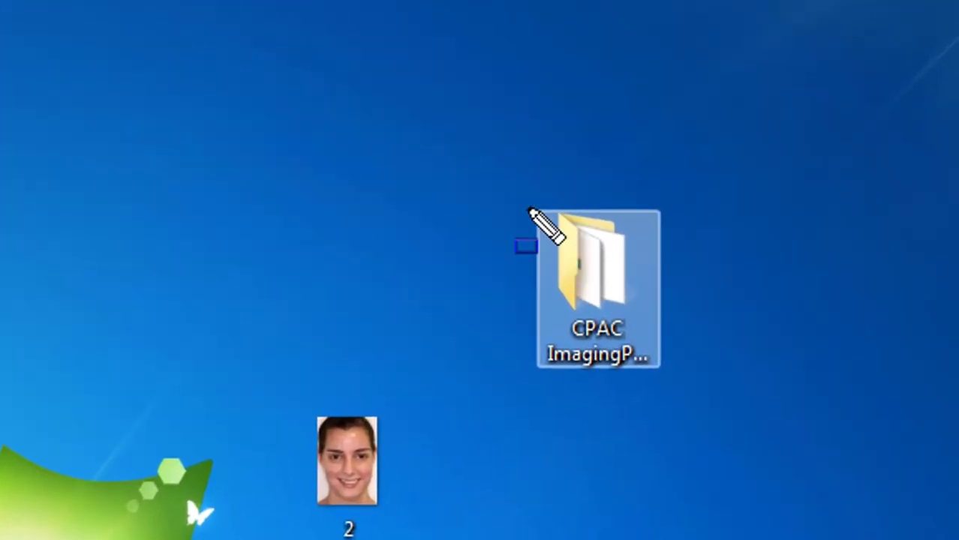
pyautogui.moveTo(505, 207)
pyautogui.mouseDown()
pyautogui.moveTo(525, 332)
pyautogui.moveTo(784, 394)
pyautogui.moveTo(722, 373)
pyautogui.mouseUp()
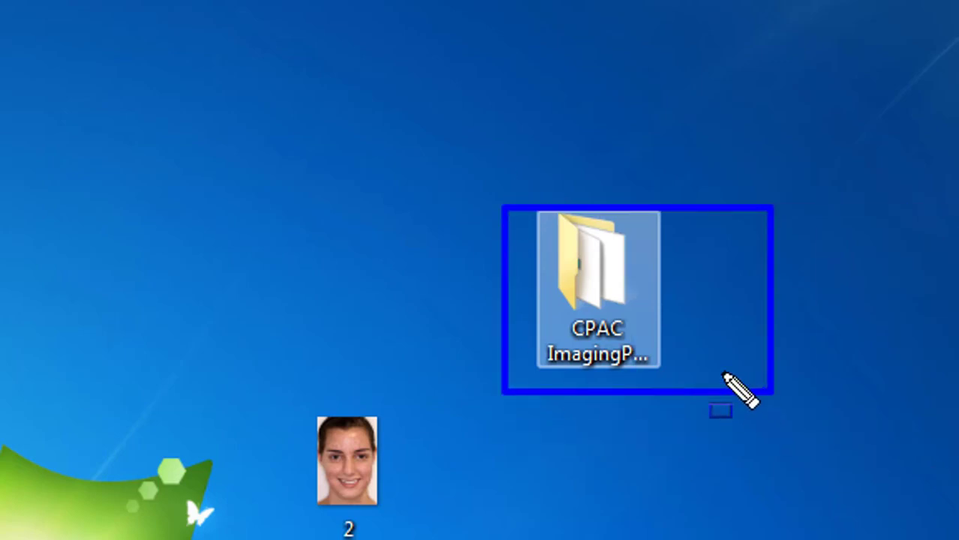
pyautogui.doubleClick(642, 349)
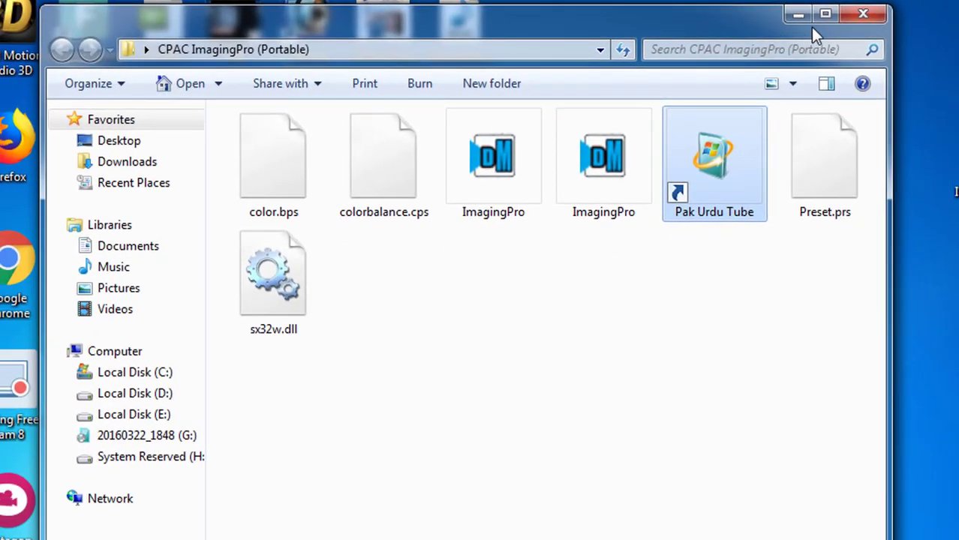
pyautogui.click(816, 14)
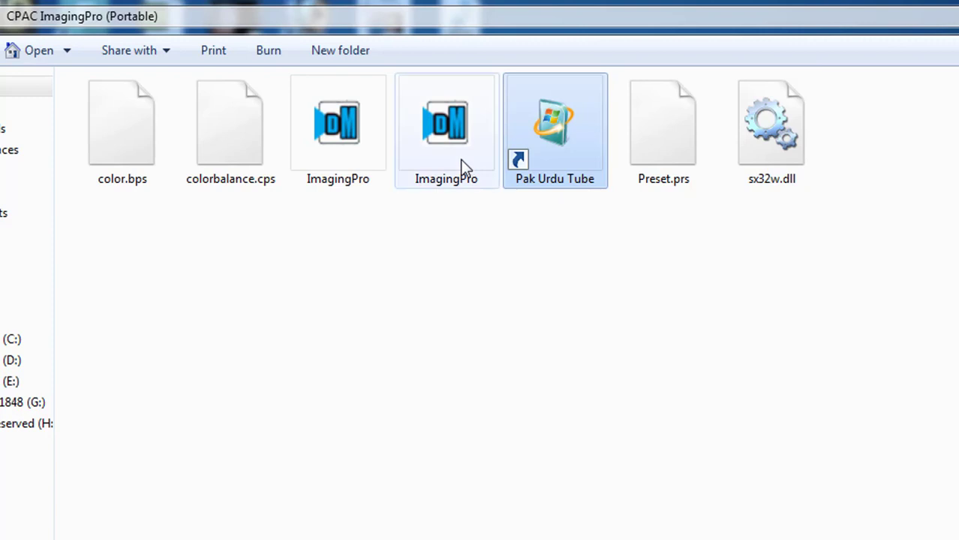
pyautogui.click(333, 172)
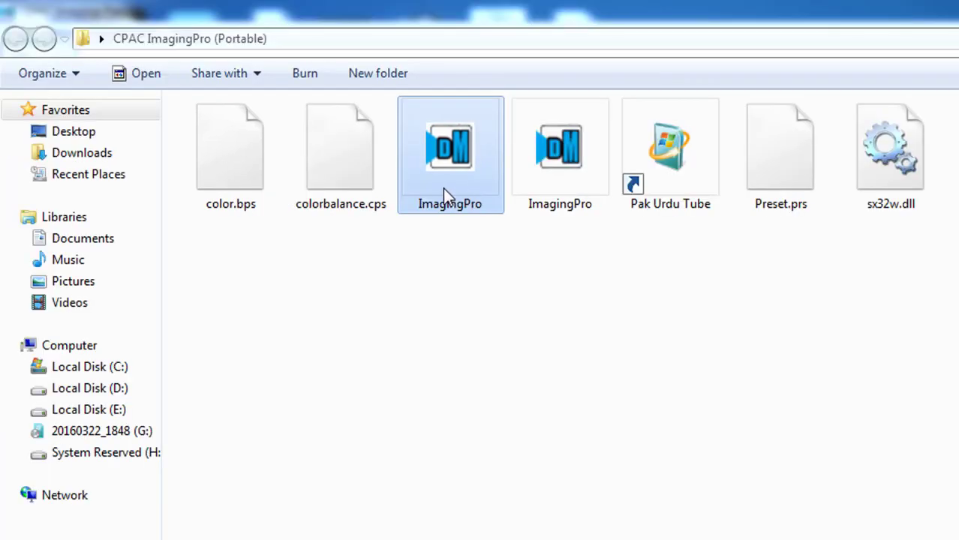
pyautogui.rightClick(335, 172)
pyautogui.click(488, 203)
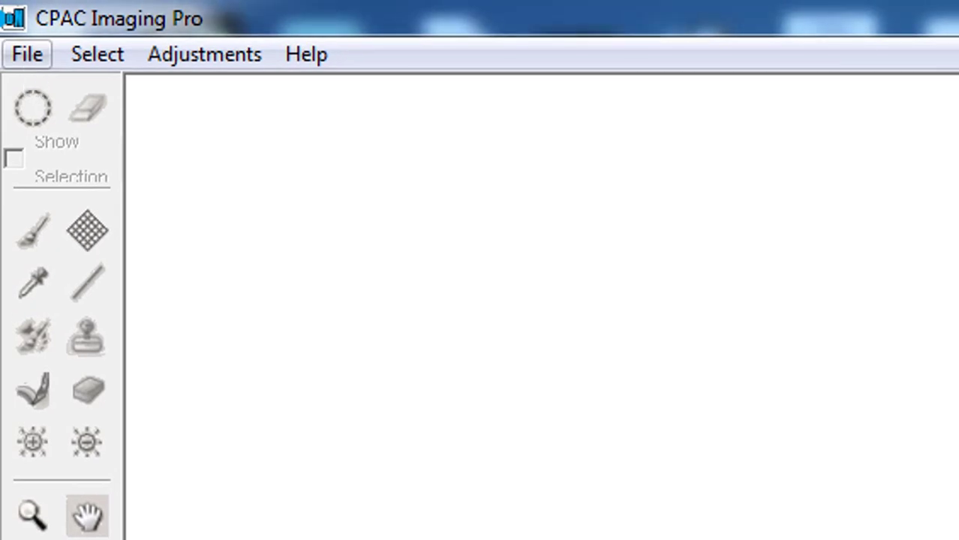
# Open the portrait photo 2.jpg from the Desktop folder in CPAC Imaging Pro.
pyautogui.moveTo(2, 26)
pyautogui.mouseDown()
pyautogui.moveTo(31, 63)
pyautogui.moveTo(57, 73)
pyautogui.mouseUp()
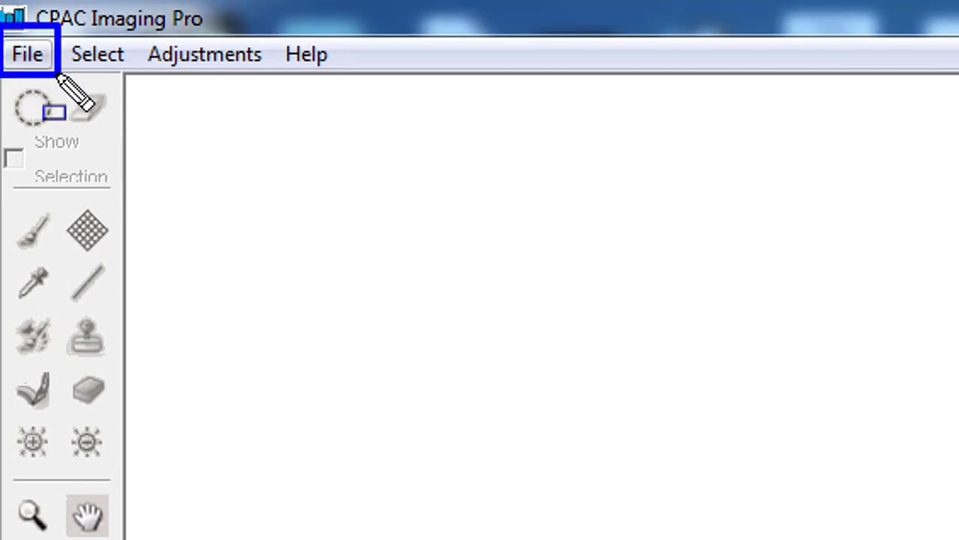
pyautogui.click(39, 62)
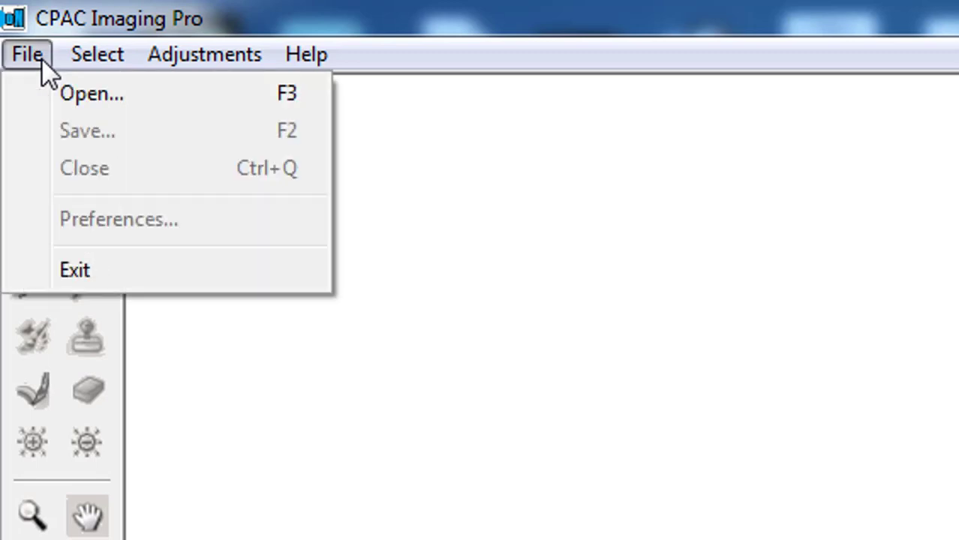
pyautogui.click(114, 105)
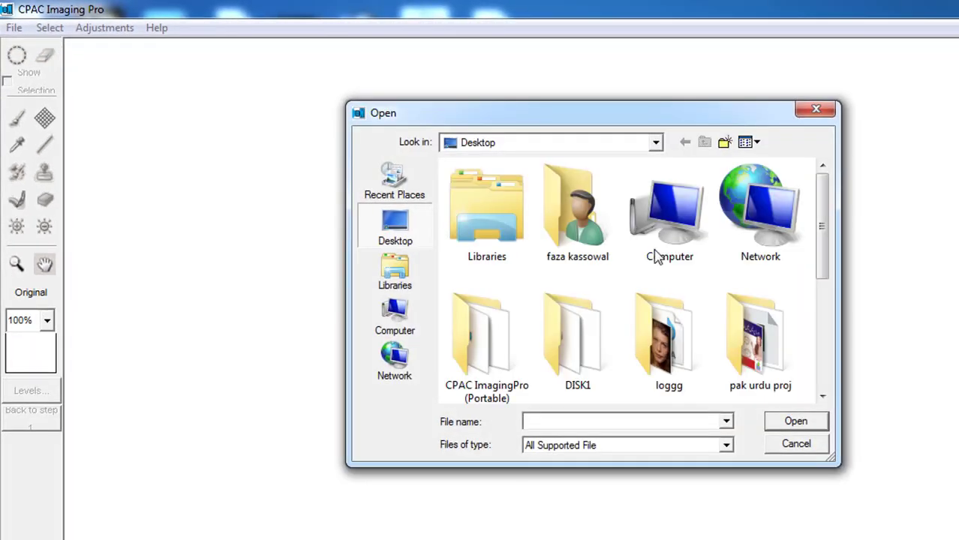
pyautogui.moveTo(822, 266); pyautogui.dragTo(822, 345)
pyautogui.doubleClick(578, 296)
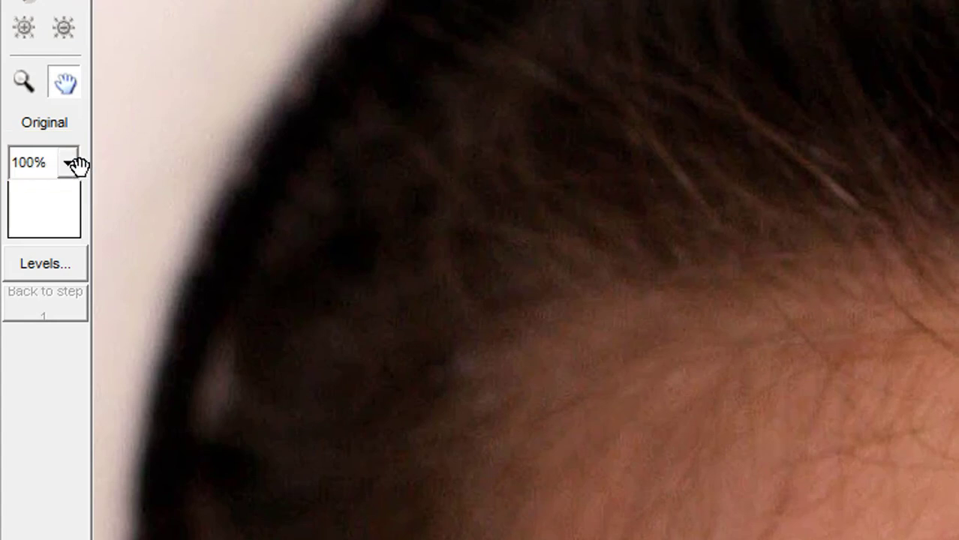
# Reduce the photo's zoom level to 33%.
pyautogui.click(75, 164)
pyautogui.click(51, 246)
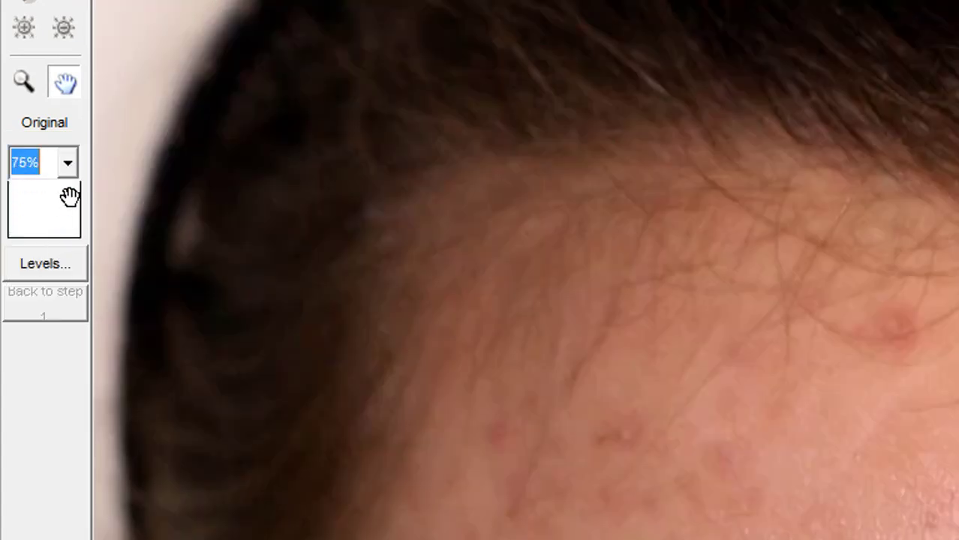
pyautogui.click(75, 165)
pyautogui.click(50, 299)
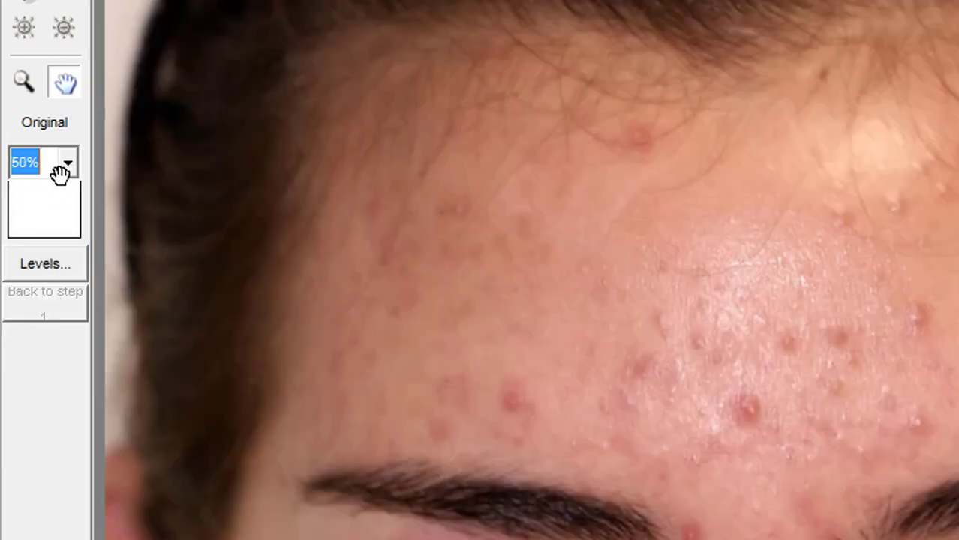
pyautogui.click(67, 164)
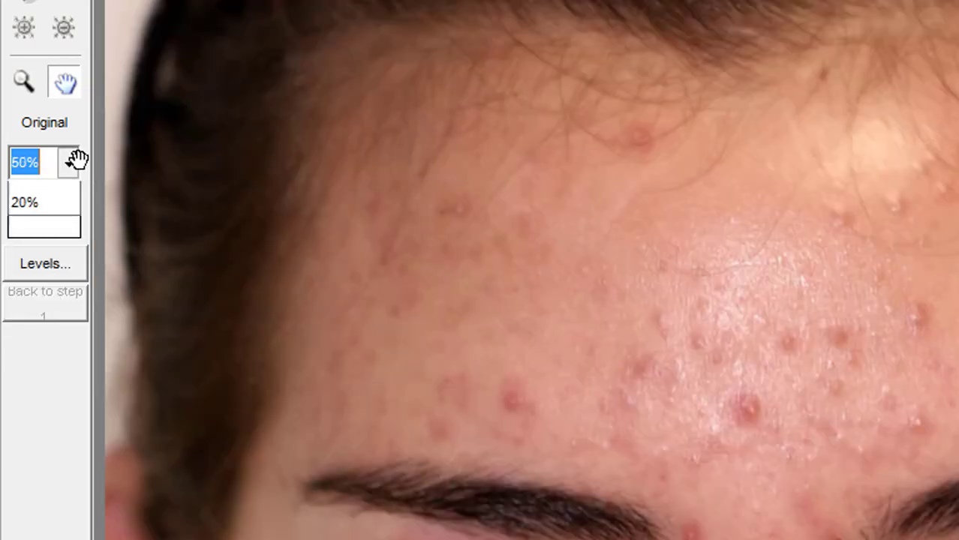
pyautogui.click(48, 327)
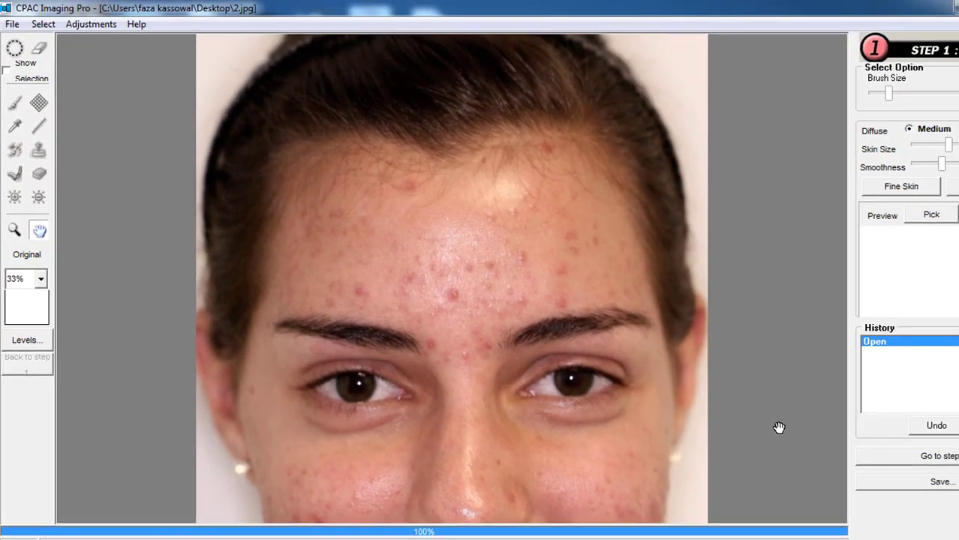
pyautogui.hotkey('ctrl', '+')
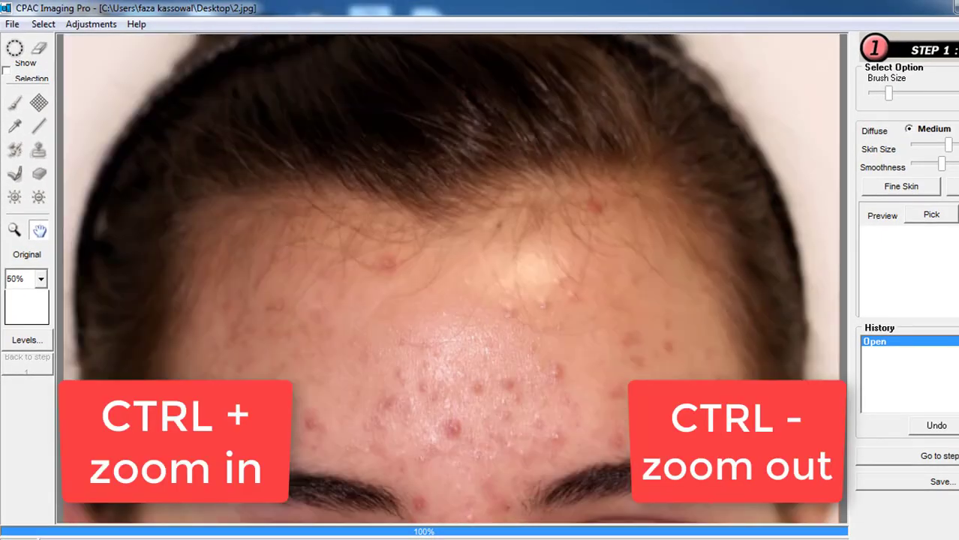
pyautogui.hotkey('ctrl', '-')
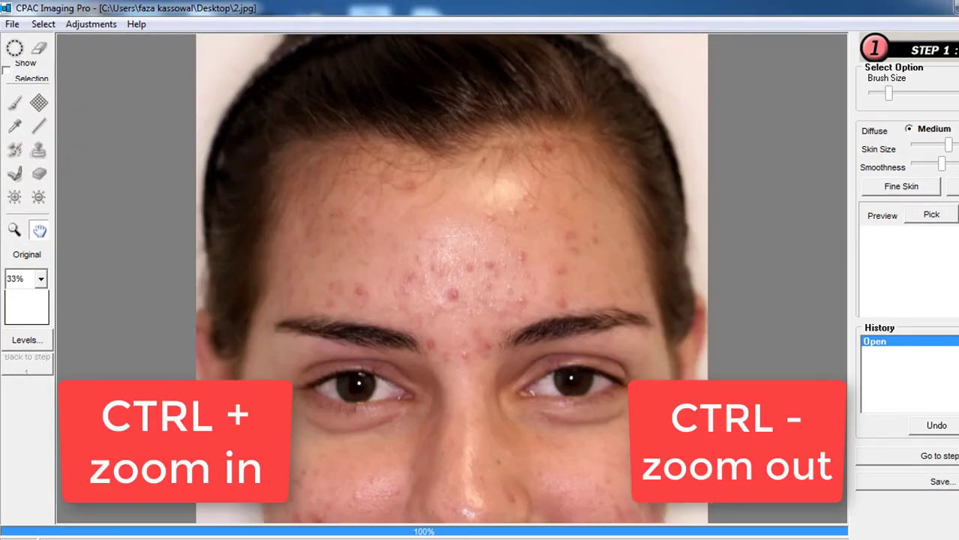
pyautogui.moveTo(571, 403); pyautogui.dragTo(607, 272)
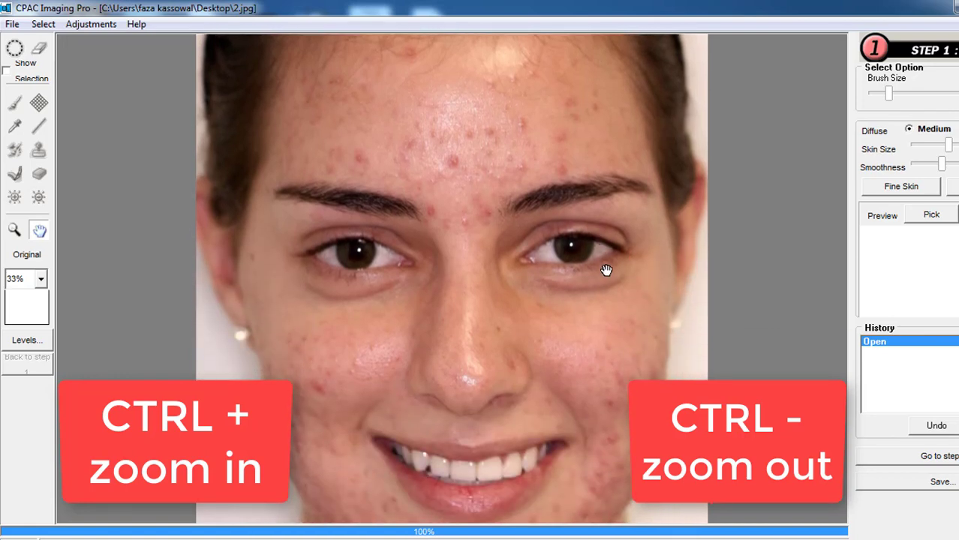
pyautogui.hotkey('ctrl', '+')
pyautogui.hotkey('ctrl', '-')
pyautogui.moveTo(483, 191); pyautogui.dragTo(485, 213)
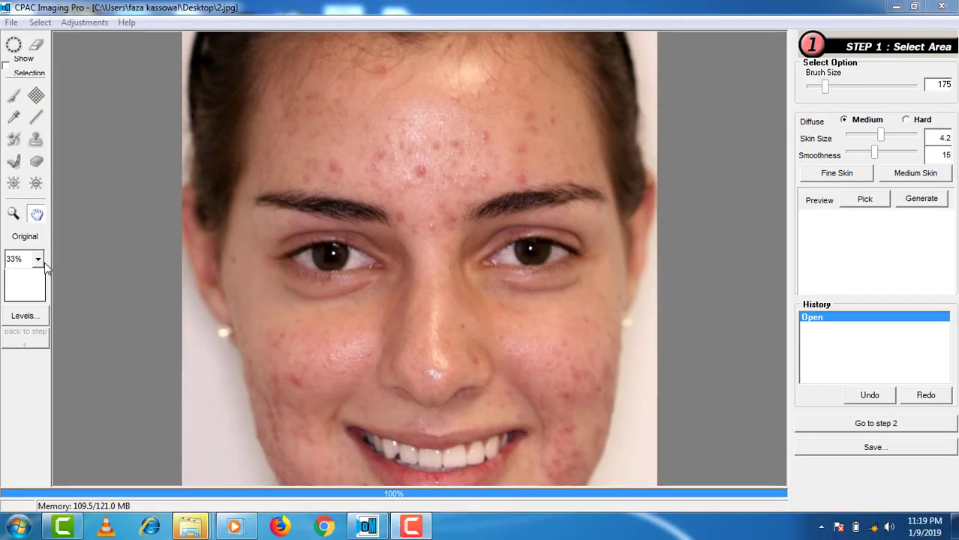
# Set the photo's zoom level to 25% and bring the forehead and hairline into view.
pyautogui.click(41, 278)
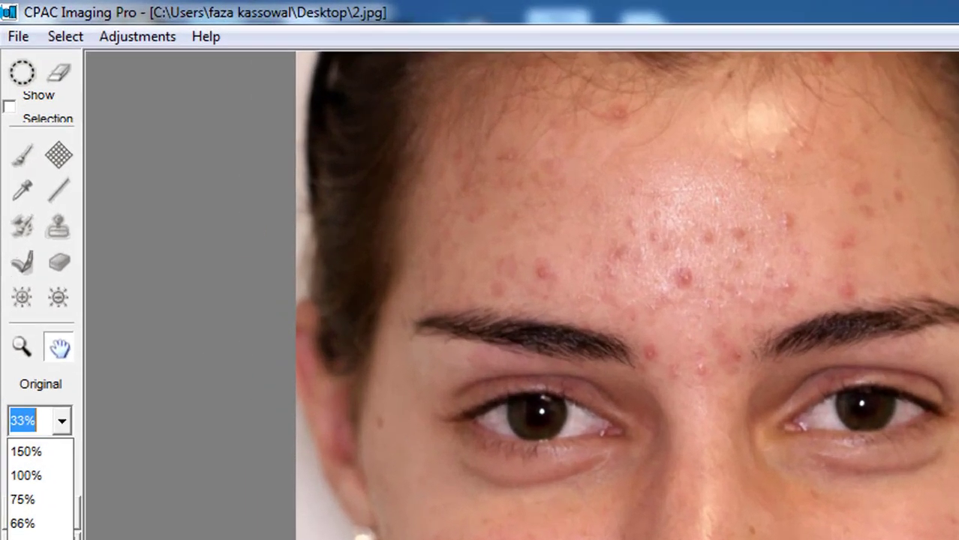
pyautogui.click(22, 334)
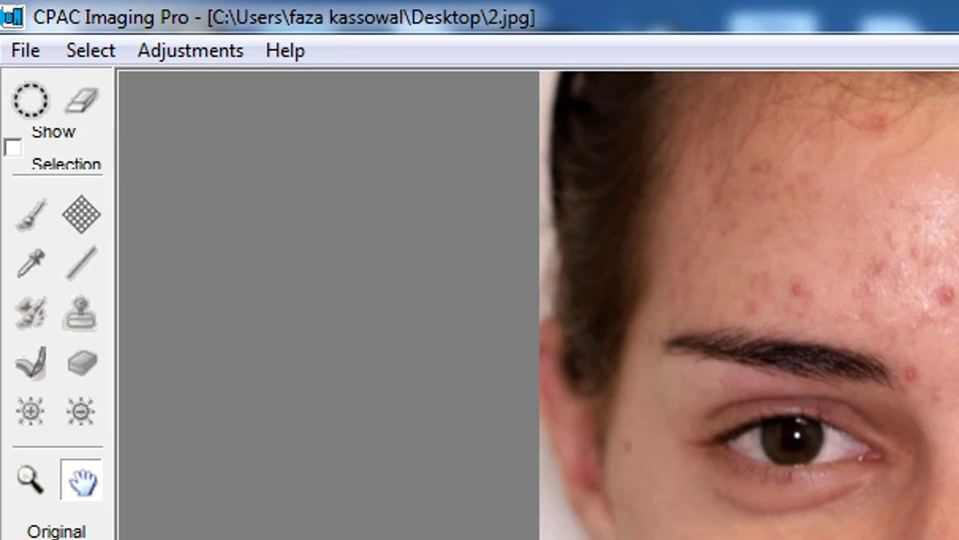
pyautogui.moveTo(749, 293); pyautogui.dragTo(749, 383)
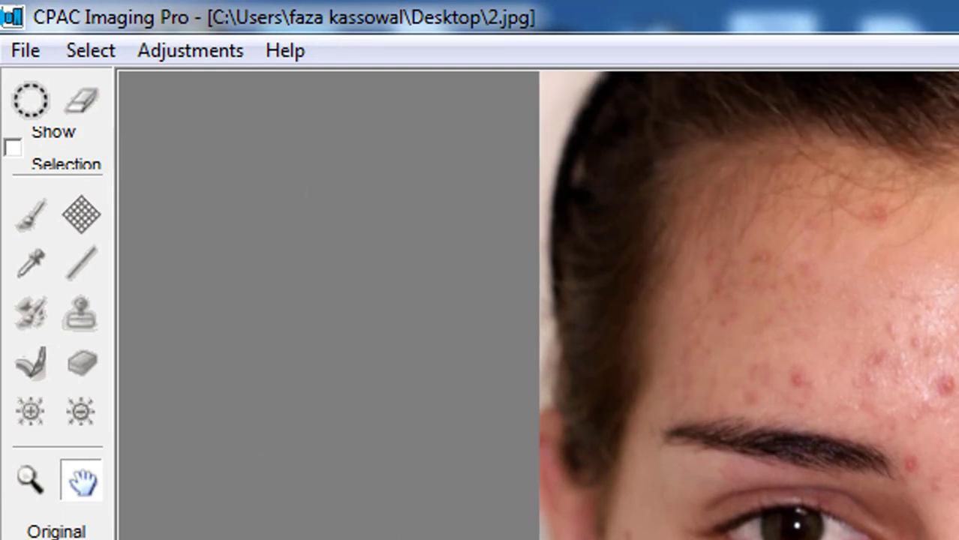
# Activate the area selection brush and set its brush size to 350.
pyautogui.click(30, 100)
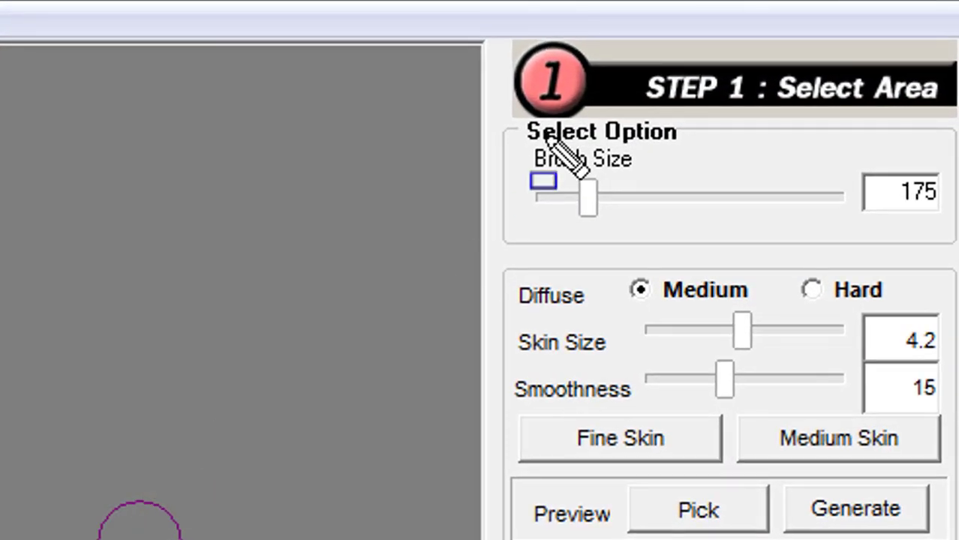
pyautogui.moveTo(510, 126)
pyautogui.mouseDown()
pyautogui.moveTo(643, 202)
pyautogui.moveTo(914, 270)
pyautogui.moveTo(953, 260)
pyautogui.mouseUp()
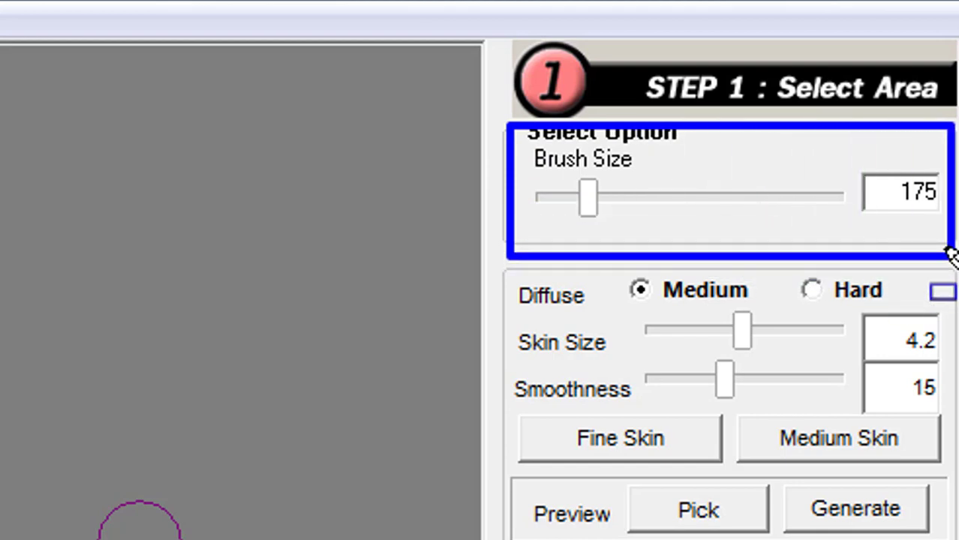
pyautogui.press('Escape')
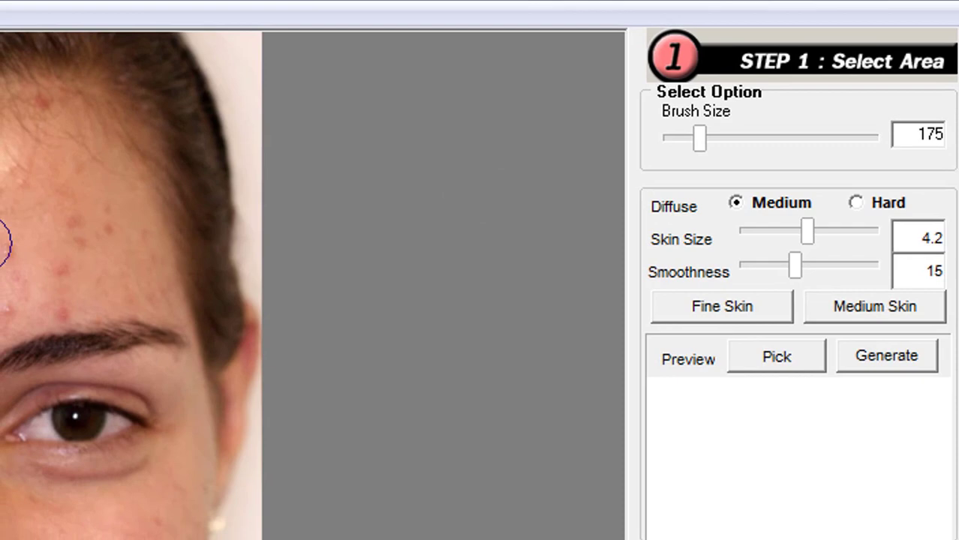
pyautogui.press(']')
pyautogui.press(']')
pyautogui.press(']')
pyautogui.press(']')
pyautogui.press(']')
pyautogui.press(']')
pyautogui.press(']')
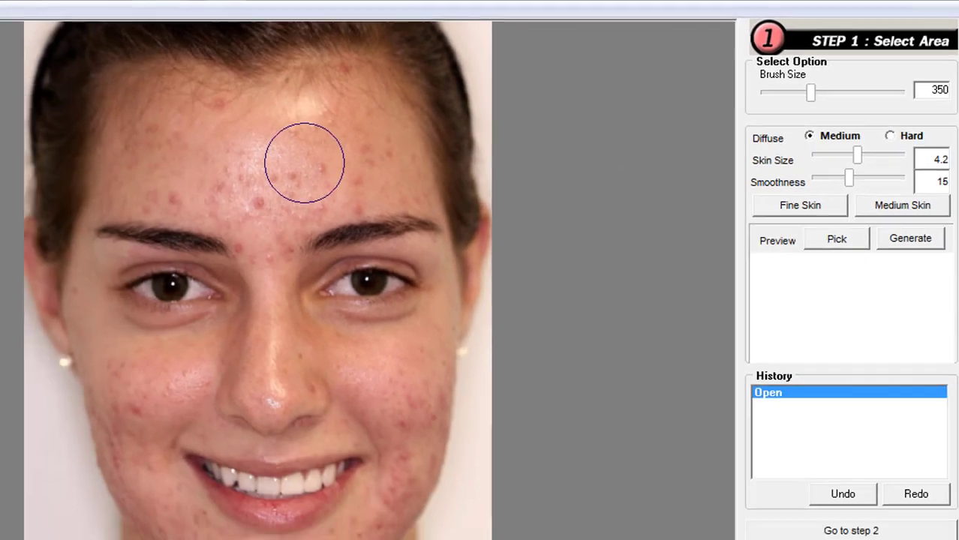
pyautogui.press('[')
pyautogui.press('[')
pyautogui.press('[')
pyautogui.press(']')
pyautogui.press(']')
pyautogui.press(']')
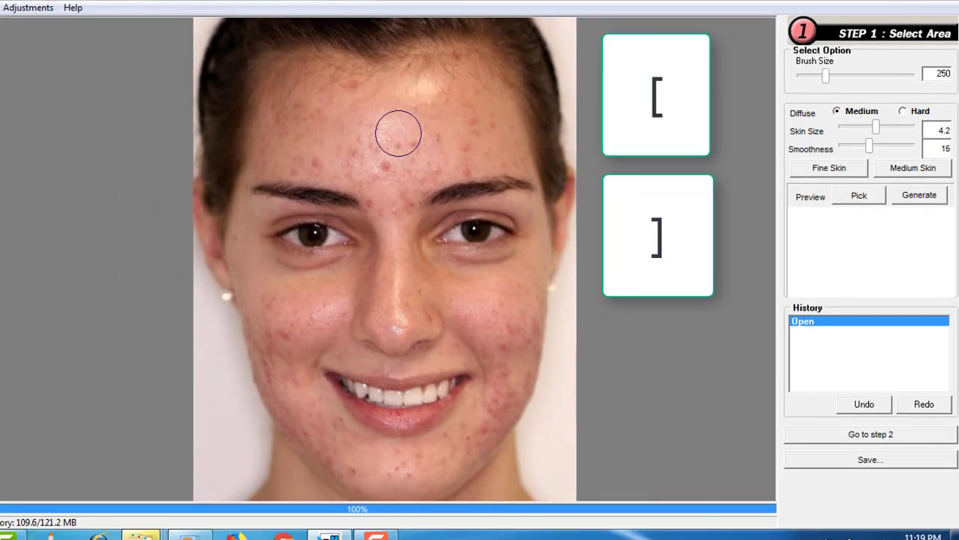
# Paint the selection over the whole face, from the forehead across eyes, cheeks and mouth down to the chin and neck.
pyautogui.moveTo(475, 90)
pyautogui.mouseDown()
pyautogui.moveTo(294, 101)
pyautogui.moveTo(277, 140)
pyautogui.moveTo(286, 87)
pyautogui.moveTo(387, 86)
pyautogui.moveTo(503, 120)
pyautogui.moveTo(499, 154)
pyautogui.moveTo(357, 158)
pyautogui.moveTo(300, 176)
pyautogui.mouseUp()
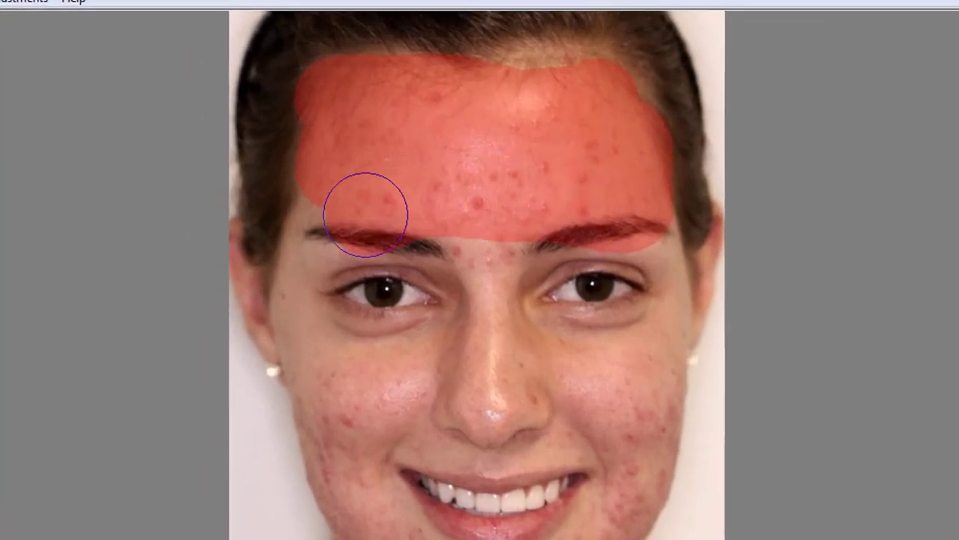
pyautogui.moveTo(365, 216)
pyautogui.mouseDown()
pyautogui.moveTo(334, 229)
pyautogui.moveTo(299, 288)
pyautogui.moveTo(299, 319)
pyautogui.moveTo(486, 235)
pyautogui.moveTo(623, 242)
pyautogui.moveTo(643, 266)
pyautogui.moveTo(638, 253)
pyautogui.moveTo(648, 307)
pyautogui.moveTo(638, 396)
pyautogui.moveTo(520, 386)
pyautogui.moveTo(603, 294)
pyautogui.moveTo(572, 377)
pyautogui.moveTo(456, 291)
pyautogui.moveTo(339, 362)
pyautogui.moveTo(321, 359)
pyautogui.moveTo(349, 417)
pyautogui.moveTo(334, 413)
pyautogui.moveTo(426, 388)
pyautogui.moveTo(509, 439)
pyautogui.moveTo(510, 422)
pyautogui.moveTo(525, 447)
pyautogui.moveTo(592, 461)
pyautogui.mouseUp()
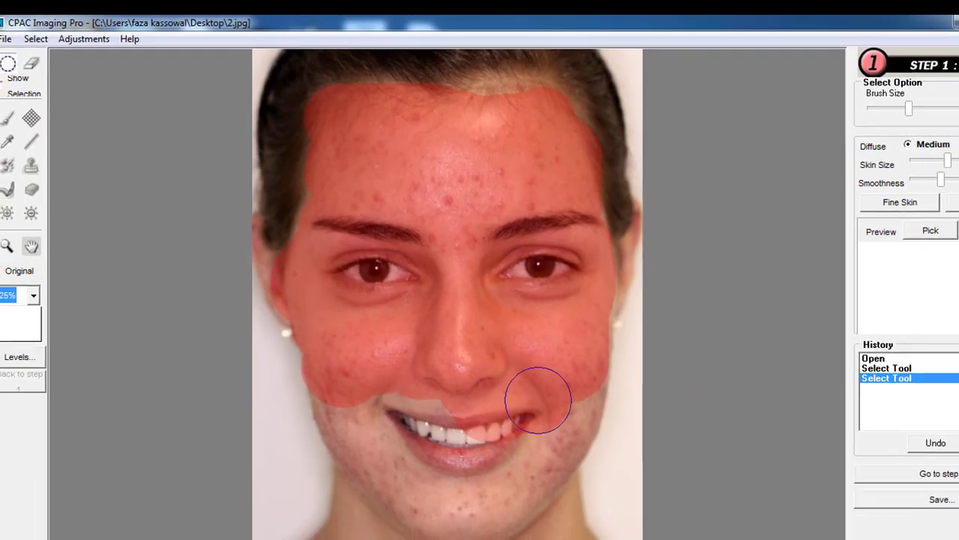
pyautogui.moveTo(538, 400)
pyautogui.mouseDown()
pyautogui.moveTo(573, 390)
pyautogui.moveTo(568, 417)
pyautogui.moveTo(524, 477)
pyautogui.moveTo(540, 474)
pyautogui.moveTo(542, 483)
pyautogui.moveTo(472, 508)
pyautogui.moveTo(391, 476)
pyautogui.moveTo(342, 391)
pyautogui.moveTo(354, 441)
pyautogui.moveTo(376, 456)
pyautogui.moveTo(428, 408)
pyautogui.moveTo(410, 403)
pyautogui.moveTo(460, 449)
pyautogui.moveTo(459, 475)
pyautogui.moveTo(419, 497)
pyautogui.moveTo(394, 501)
pyautogui.moveTo(363, 487)
pyautogui.moveTo(368, 509)
pyautogui.moveTo(345, 527)
pyautogui.moveTo(548, 530)
pyautogui.moveTo(563, 521)
pyautogui.moveTo(545, 462)
pyautogui.moveTo(539, 369)
pyautogui.moveTo(552, 313)
pyautogui.moveTo(590, 283)
pyautogui.moveTo(615, 231)
pyautogui.moveTo(589, 313)
pyautogui.moveTo(578, 310)
pyautogui.moveTo(514, 133)
pyautogui.moveTo(523, 112)
pyautogui.moveTo(488, 119)
pyautogui.moveTo(473, 158)
pyautogui.mouseUp()
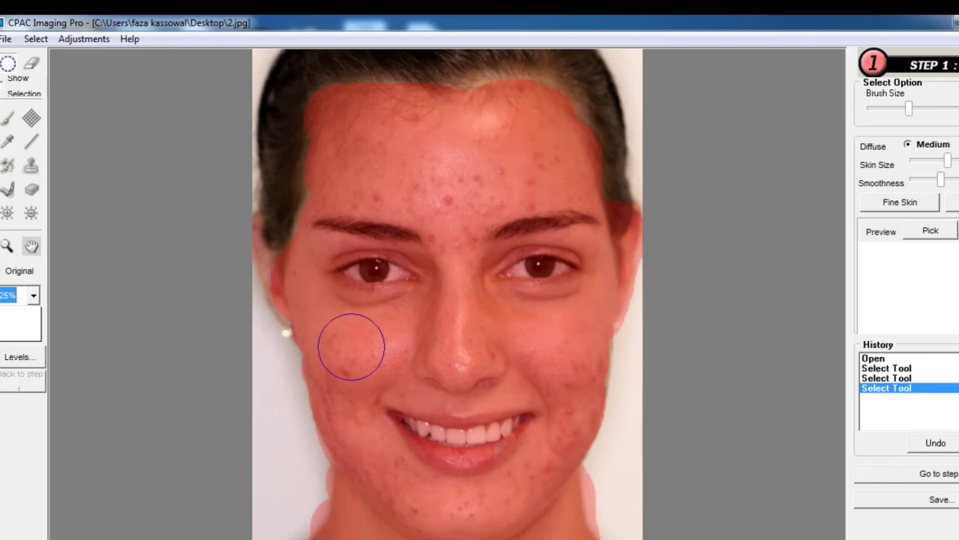
pyautogui.click(323, 234)
pyautogui.click(323, 234)
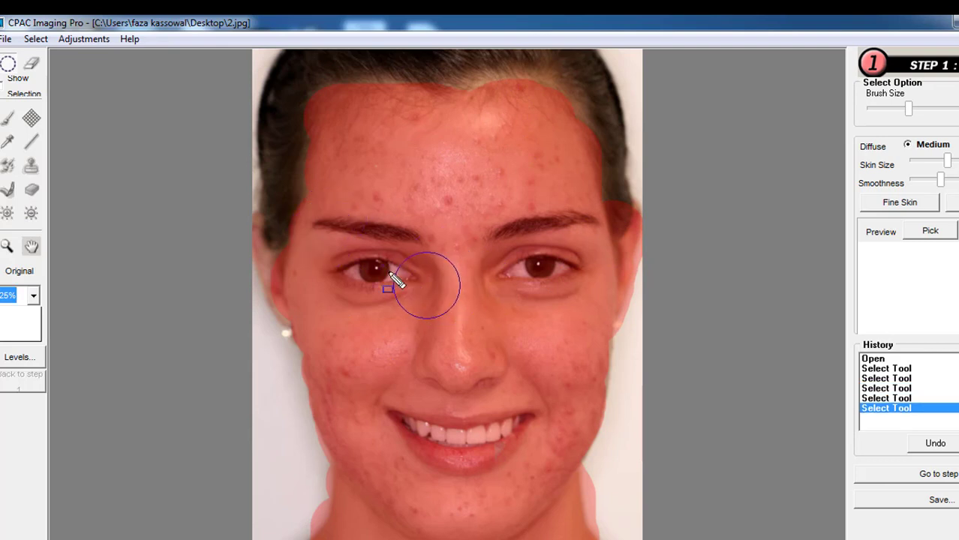
pyautogui.moveTo(278, 79); pyautogui.dragTo(671, 538)
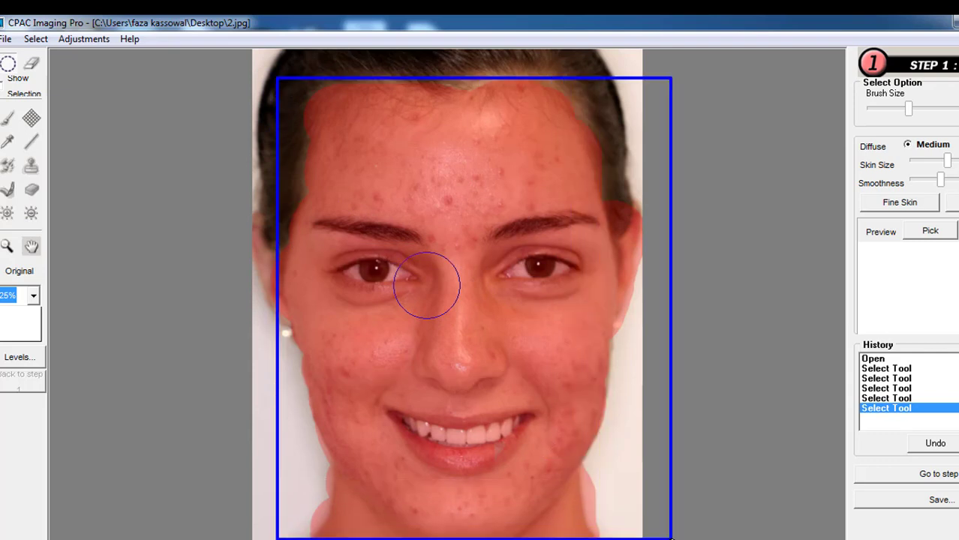
pyautogui.press('Escape')
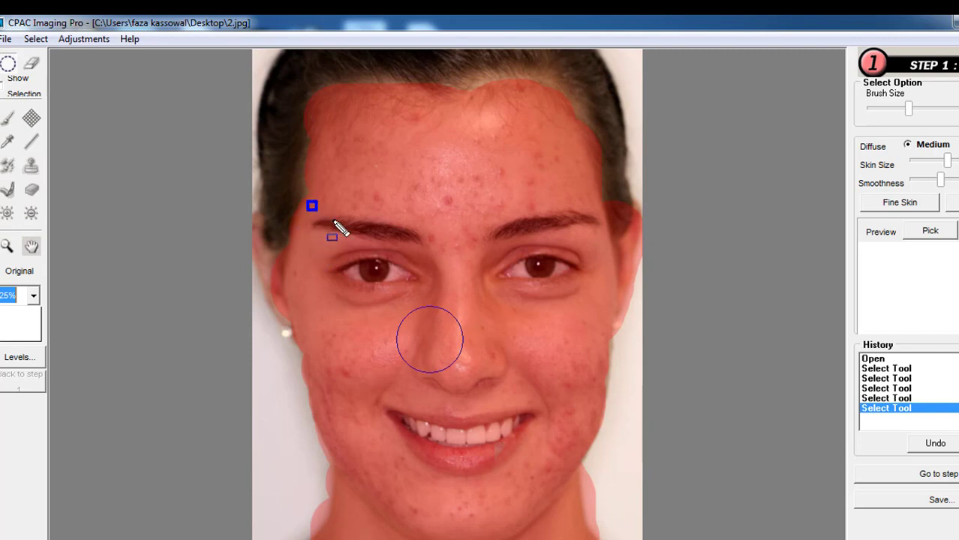
pyautogui.moveTo(308, 201); pyautogui.dragTo(423, 244)
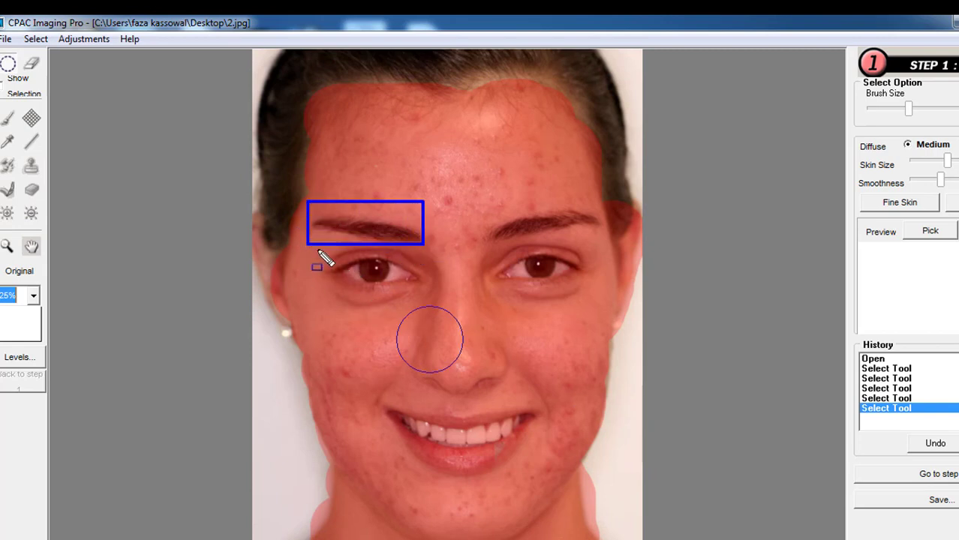
pyautogui.moveTo(311, 250); pyautogui.dragTo(419, 304)
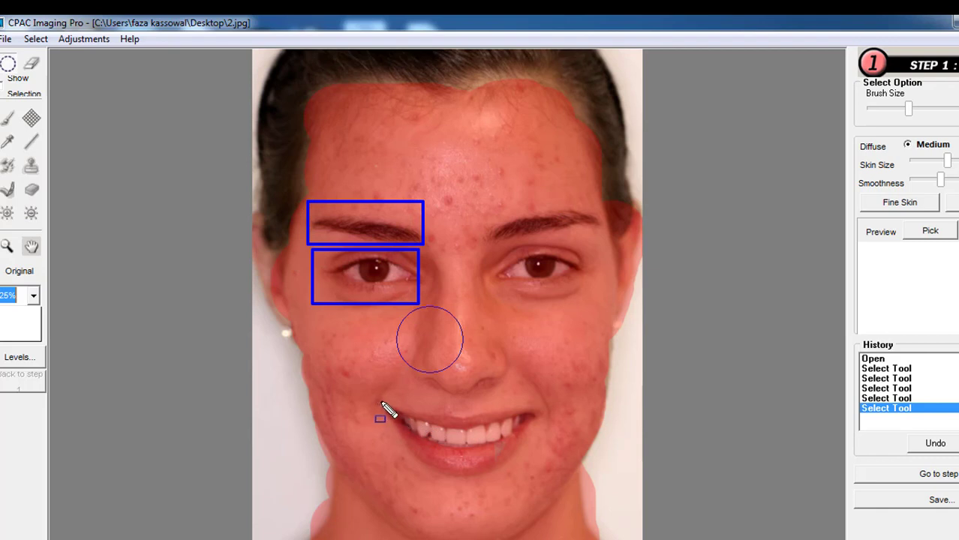
pyautogui.moveTo(424, 426); pyautogui.dragTo(547, 478)
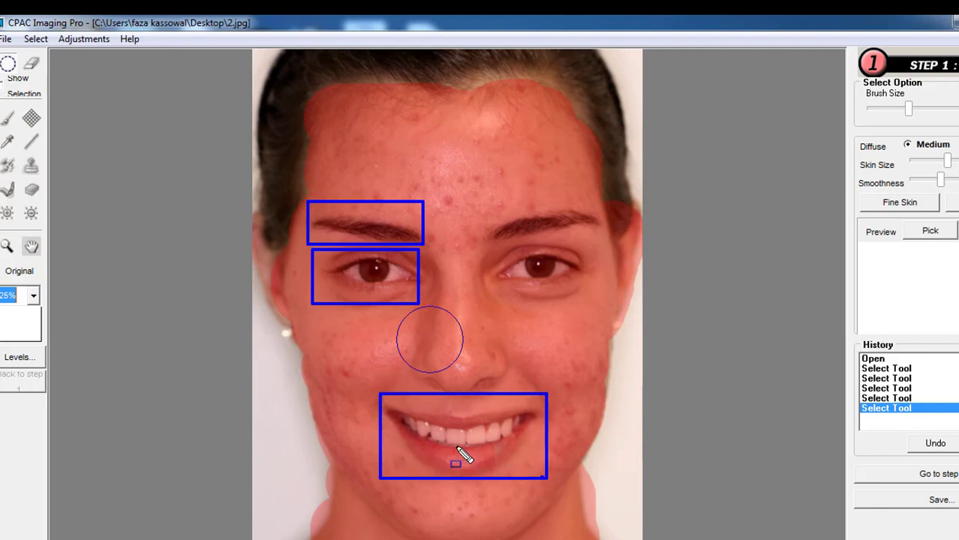
pyautogui.moveTo(422, 436); pyautogui.dragTo(467, 454)
pyautogui.press('Escape')
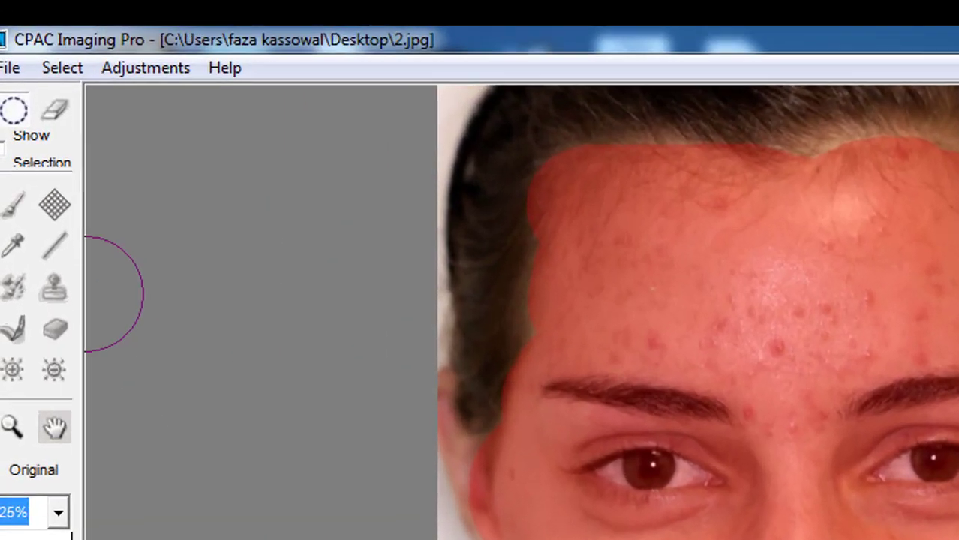
pyautogui.hotkey('ctrl', 'shift', 'd')
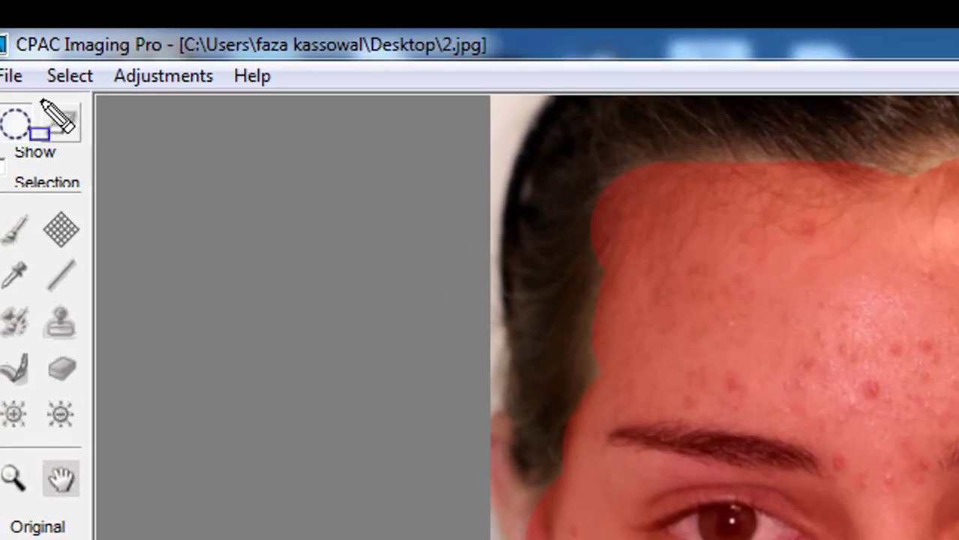
pyautogui.moveTo(39, 97)
pyautogui.mouseDown()
pyautogui.moveTo(60, 138)
pyautogui.moveTo(95, 152)
pyautogui.mouseUp()
pyautogui.press('Escape')
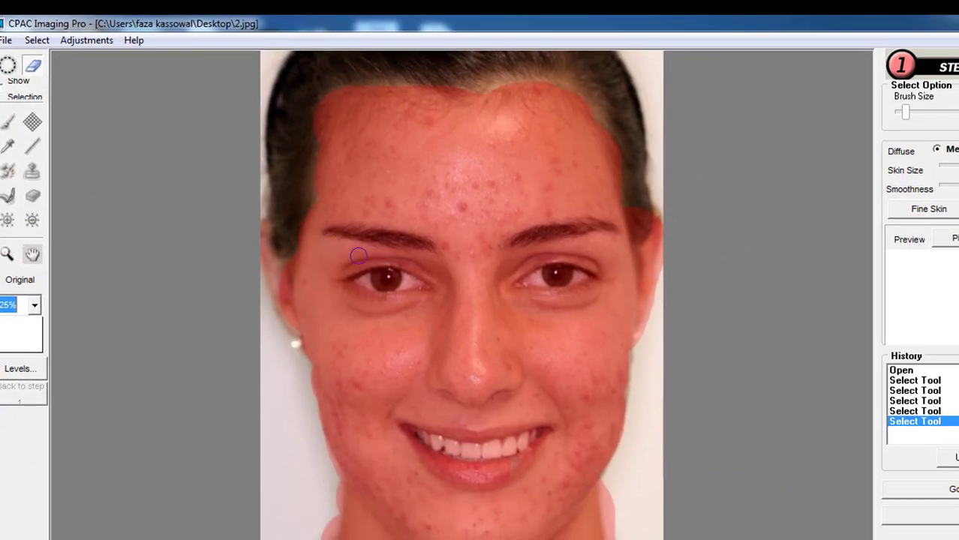
# Erase the selection over the eyebrow on the left side of the photo with a small eraser brush at 50% zoom.
pyautogui.scroll(1, 359, 256)
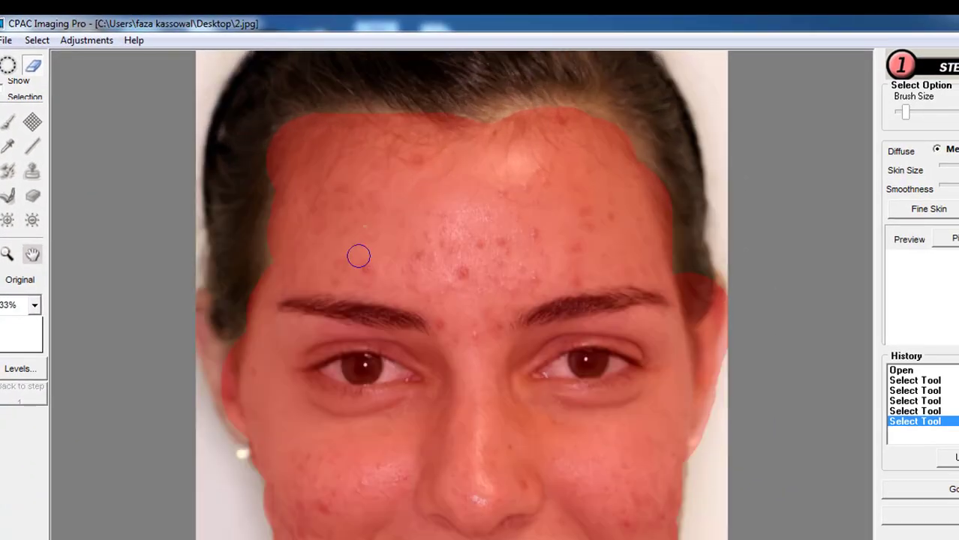
pyautogui.scroll(1, 359, 256)
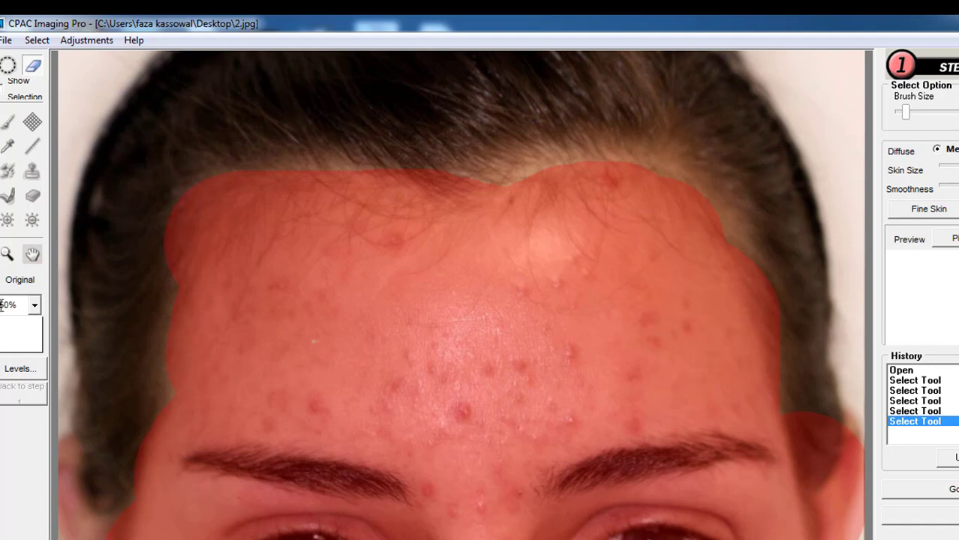
pyautogui.click(34, 255)
pyautogui.moveTo(349, 454); pyautogui.dragTo(557, 198)
pyautogui.click(33, 66)
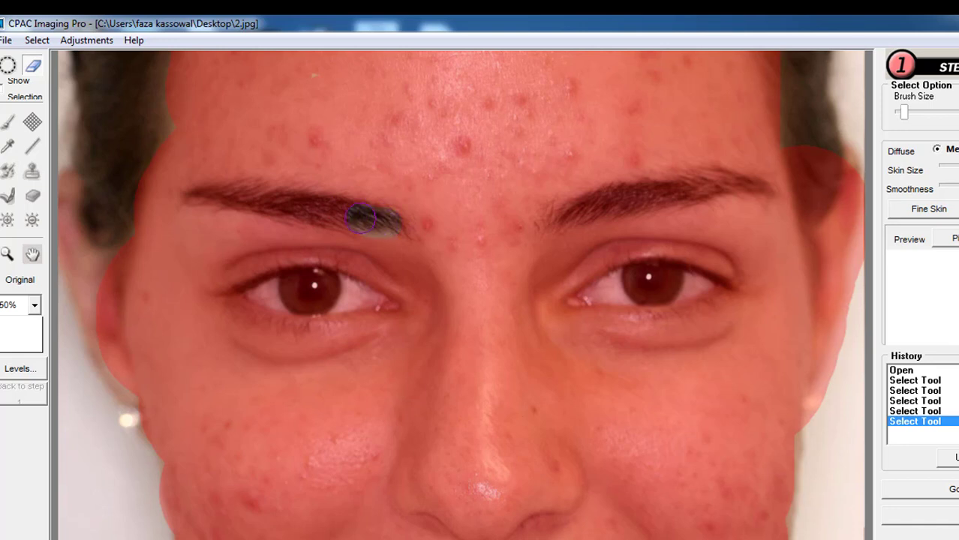
pyautogui.press('[')
pyautogui.press(']')
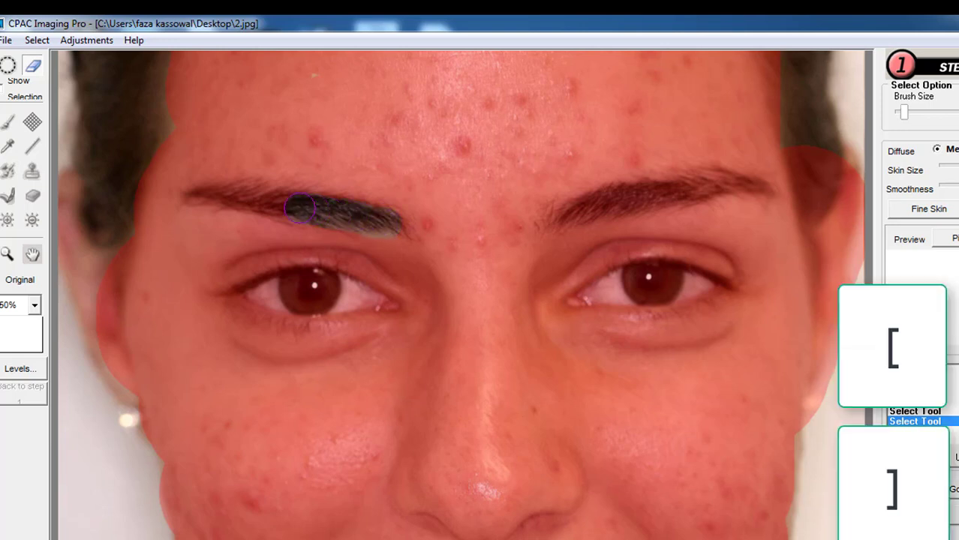
pyautogui.click(250, 197)
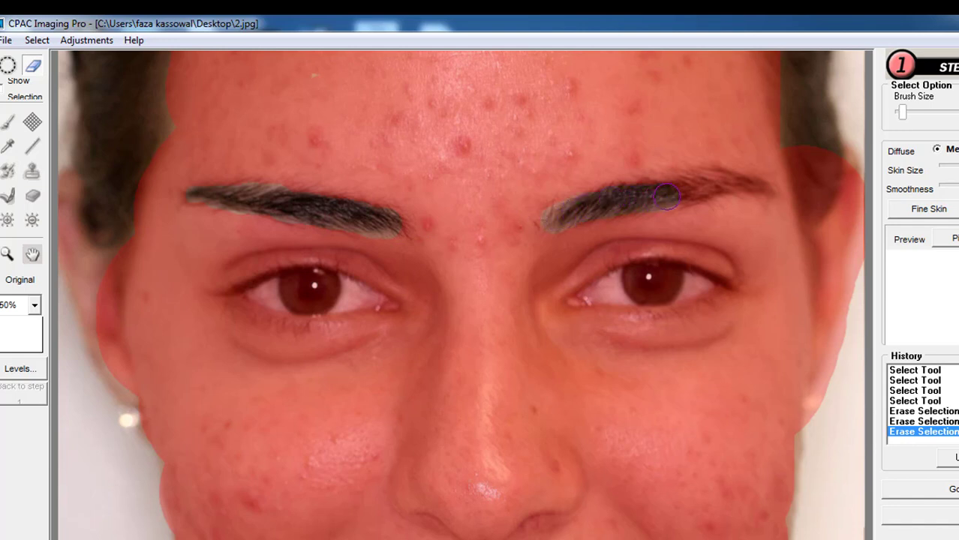
# Erase the selection over the eyebrow on the right side of the photo, using a smaller brush for its thin outer tip.
pyautogui.scroll(2, 709, 186)
pyautogui.moveTo(704, 188); pyautogui.dragTo(729, 186)
pyautogui.scroll(-2, 718, 187)
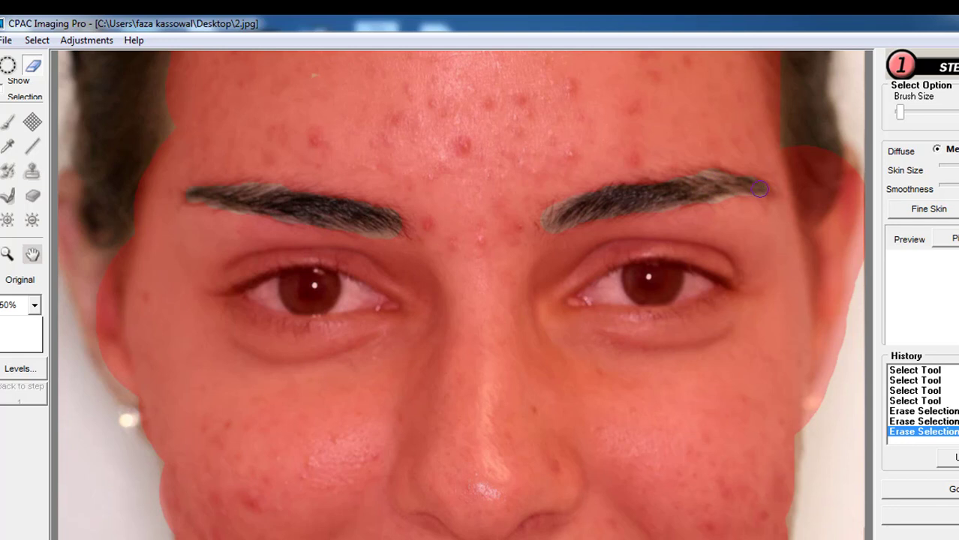
pyautogui.moveTo(763, 192); pyautogui.dragTo(765, 192)
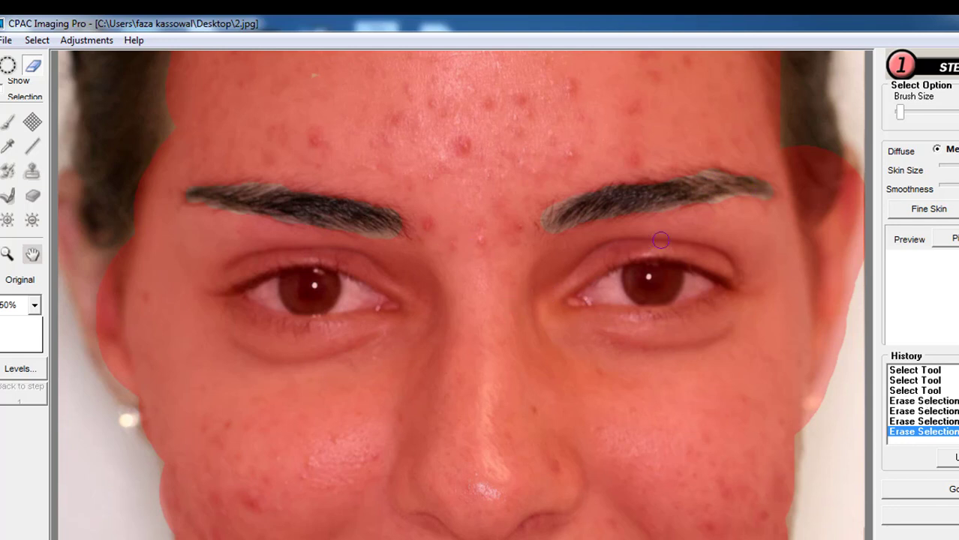
# Erase the selection over both eyes with their lash lines, and over the hair beside the ear on the photo's right side.
pyautogui.click(701, 282)
pyautogui.moveTo(696, 276)
pyautogui.mouseDown()
pyautogui.moveTo(616, 277)
pyautogui.moveTo(578, 300)
pyautogui.moveTo(670, 301)
pyautogui.moveTo(699, 291)
pyautogui.moveTo(631, 269)
pyautogui.mouseUp()
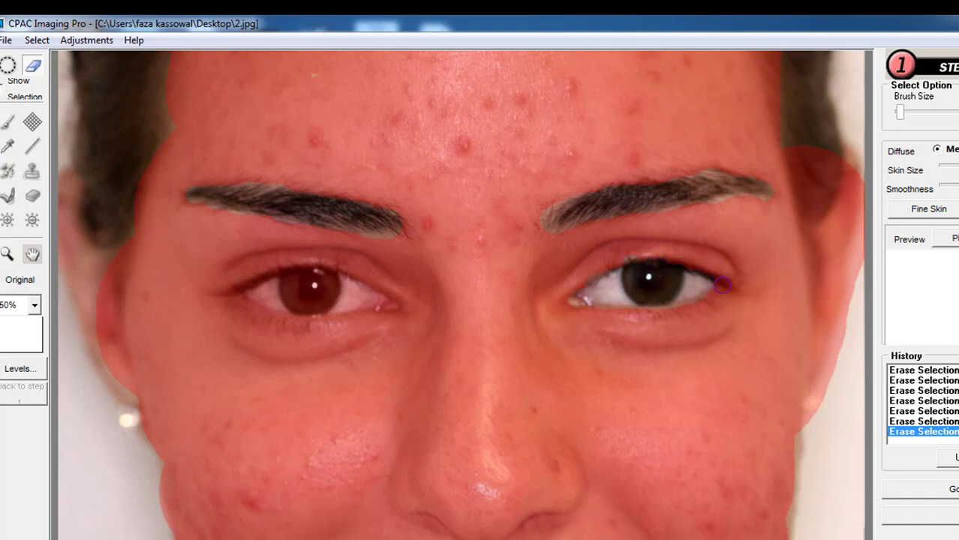
pyautogui.moveTo(711, 297); pyautogui.dragTo(705, 302)
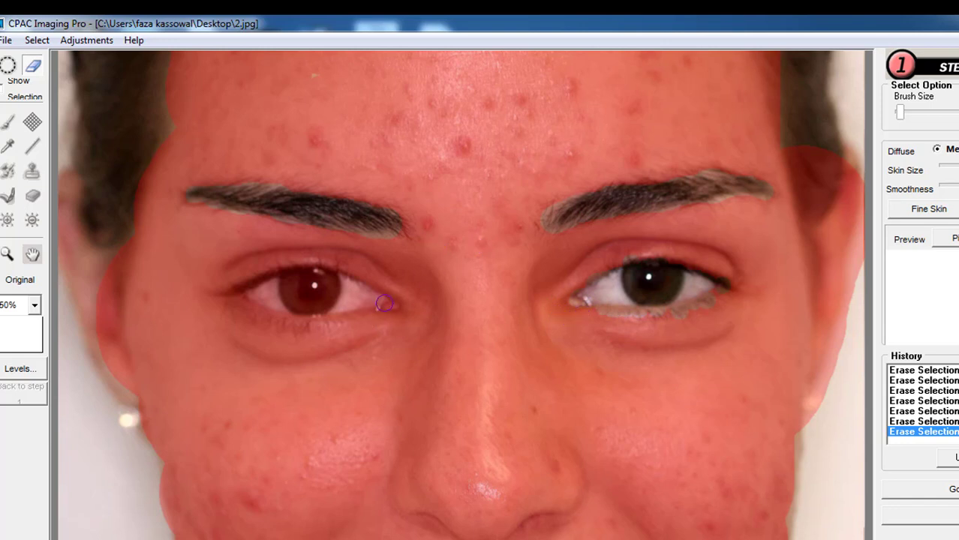
pyautogui.moveTo(378, 301)
pyautogui.mouseDown()
pyautogui.moveTo(298, 276)
pyautogui.moveTo(243, 295)
pyautogui.moveTo(328, 290)
pyautogui.moveTo(366, 303)
pyautogui.moveTo(280, 306)
pyautogui.moveTo(319, 277)
pyautogui.mouseUp()
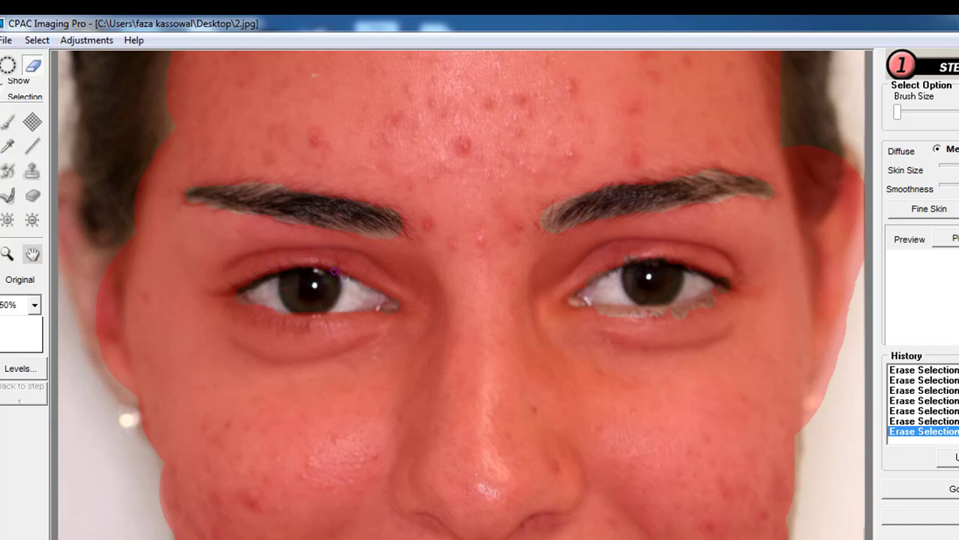
pyautogui.moveTo(335, 265); pyautogui.dragTo(327, 267)
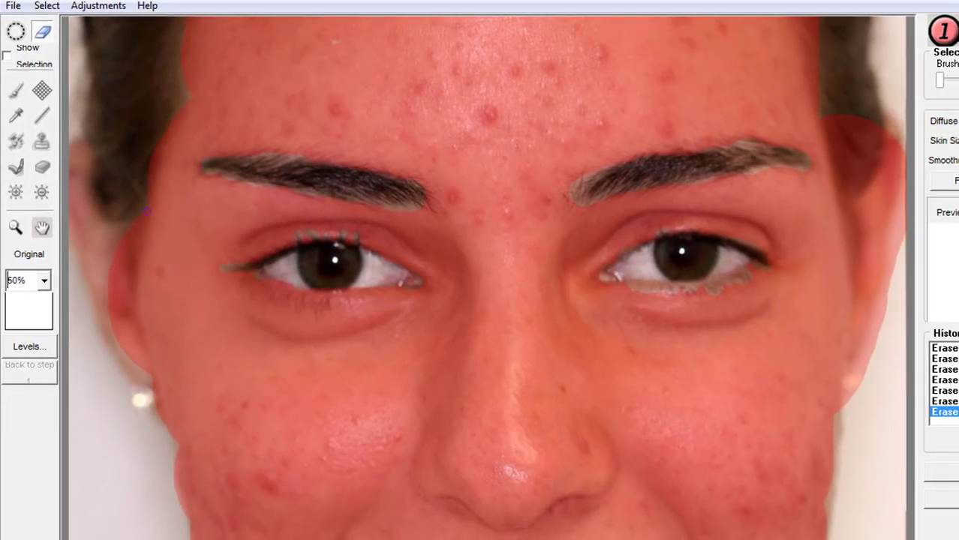
pyautogui.scroll(10, 694, 120)
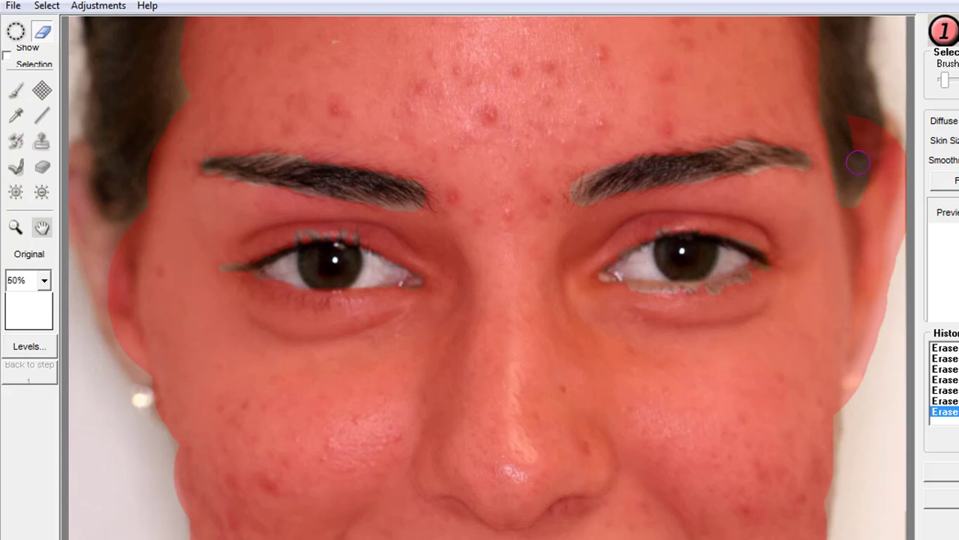
pyautogui.moveTo(858, 163)
pyautogui.mouseDown()
pyautogui.moveTo(864, 69)
pyautogui.moveTo(851, 108)
pyautogui.moveTo(863, 157)
pyautogui.mouseUp()
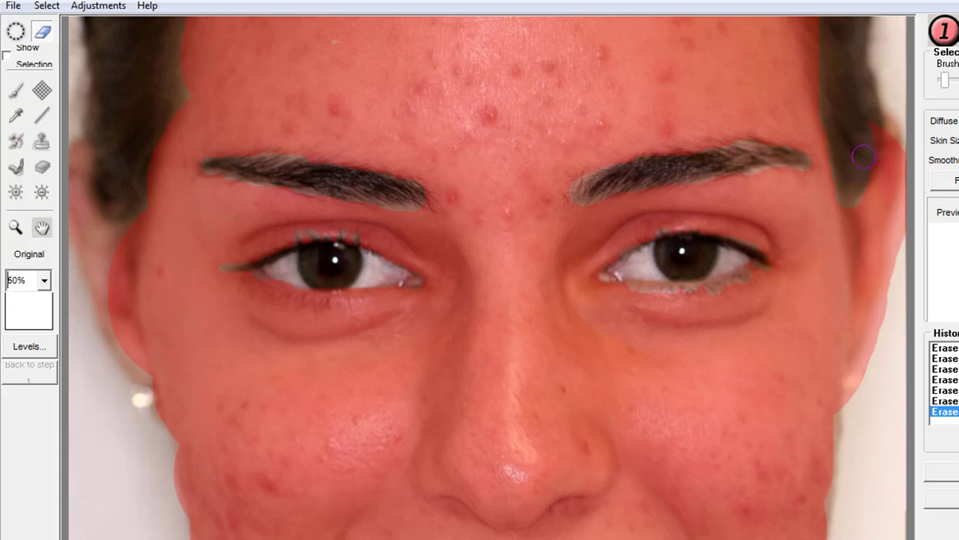
# Erase the selection along the lower contour of the nose and nostrils, and repaint the selection on the skin just below the right-hand nostril.
pyautogui.click(43, 233)
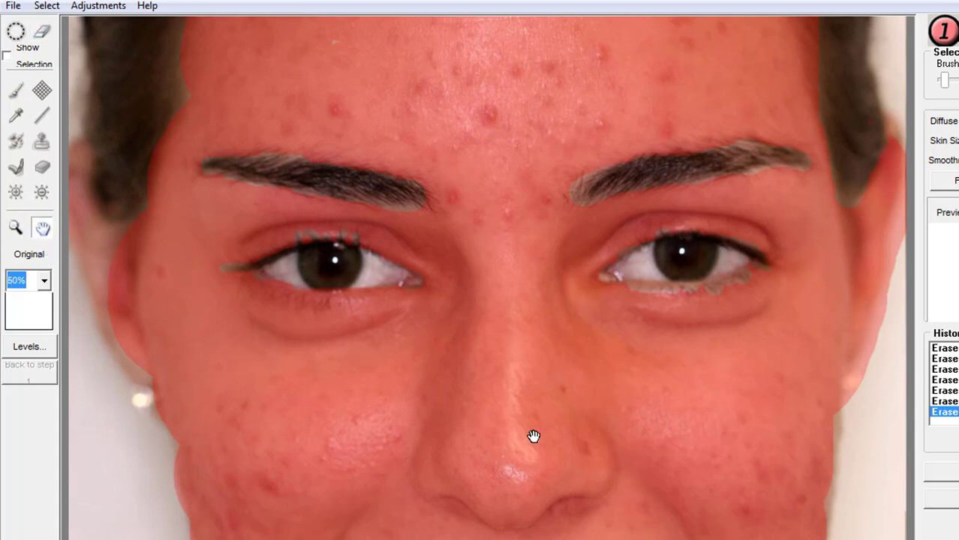
pyautogui.moveTo(533, 435)
pyautogui.mouseDown()
pyautogui.moveTo(531, 198)
pyautogui.moveTo(541, 161)
pyautogui.mouseUp()
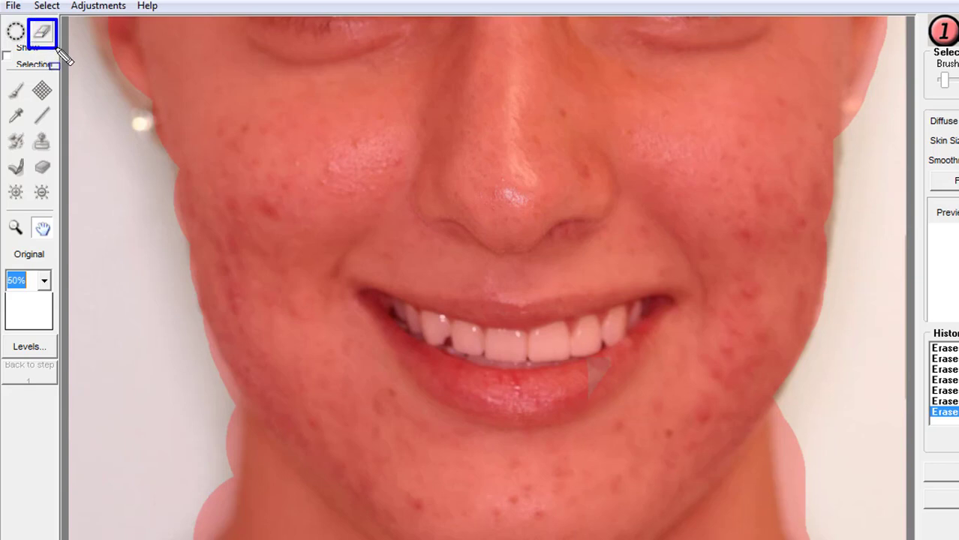
pyautogui.click(43, 31)
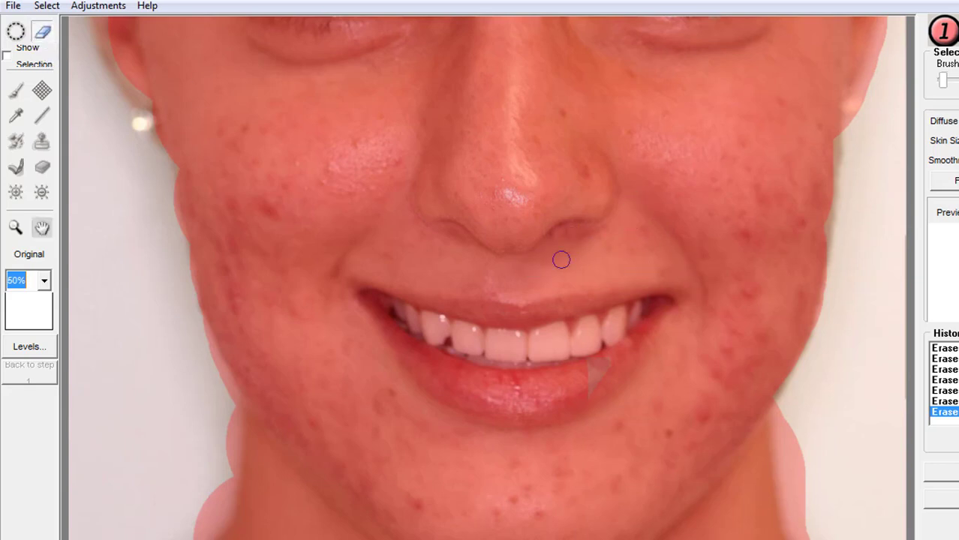
pyautogui.scroll(-5, 613, 201)
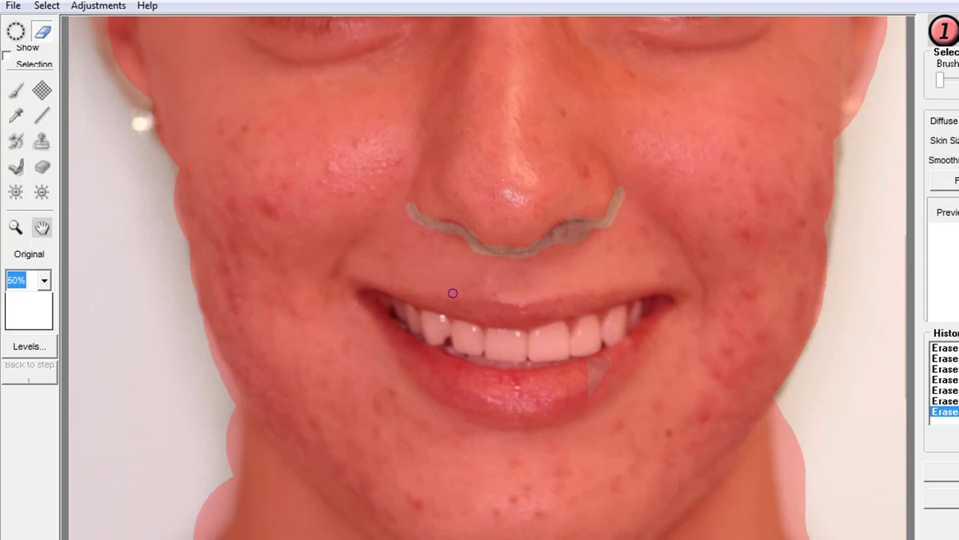
pyautogui.click(16, 31)
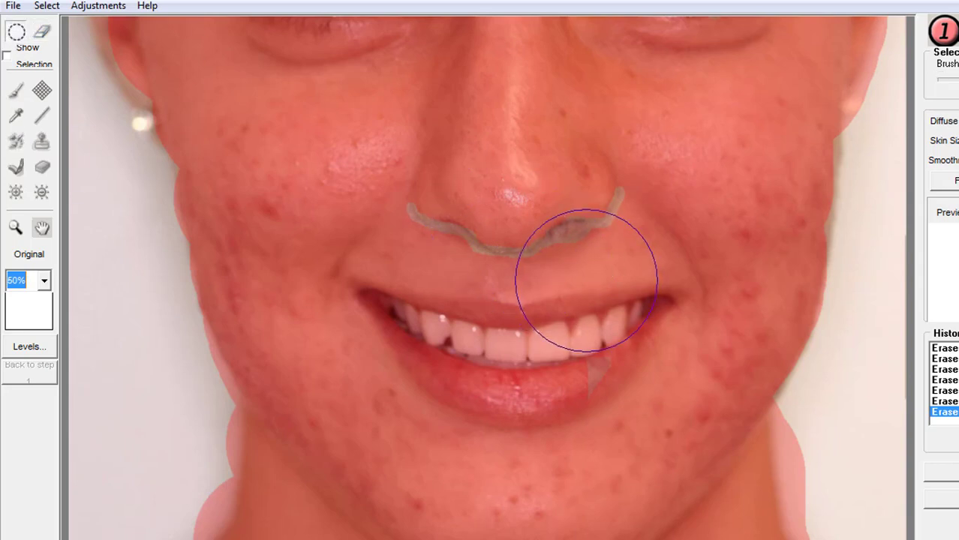
pyautogui.scroll(-8, 597, 254)
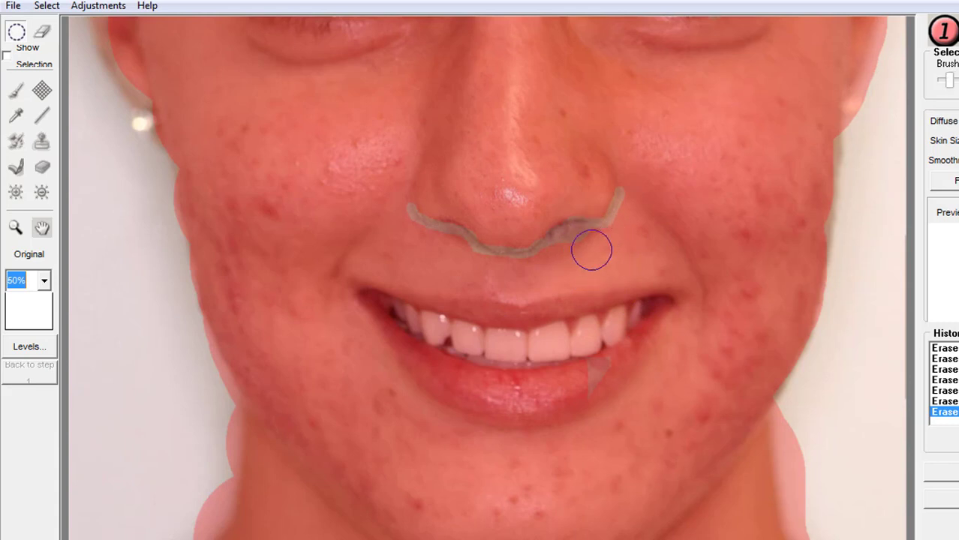
pyautogui.moveTo(588, 249)
pyautogui.mouseDown()
pyautogui.moveTo(558, 255)
pyautogui.moveTo(584, 259)
pyautogui.mouseUp()
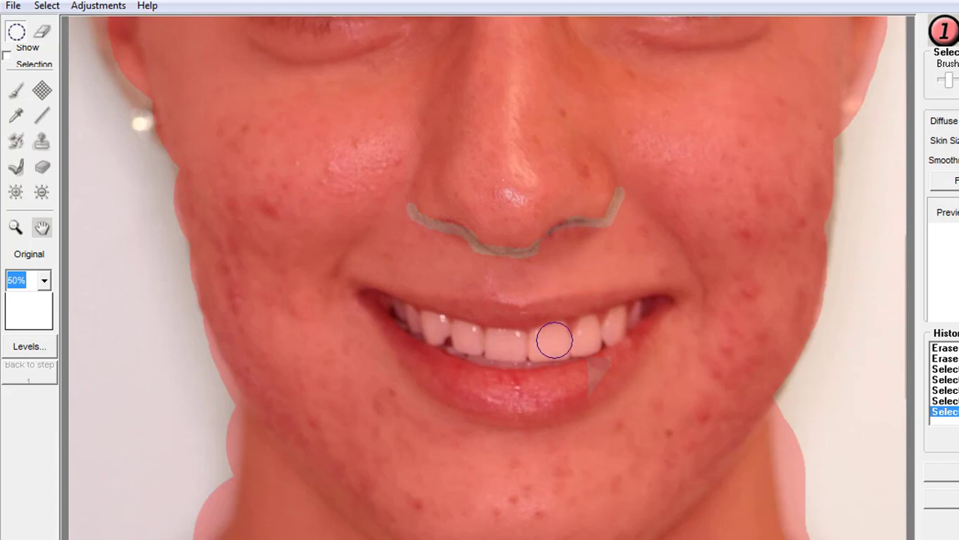
# Erase the selection over the lips and teeth, and repaint the selection on the skin beside the lower lip's right-hand edge.
pyautogui.click(42, 31)
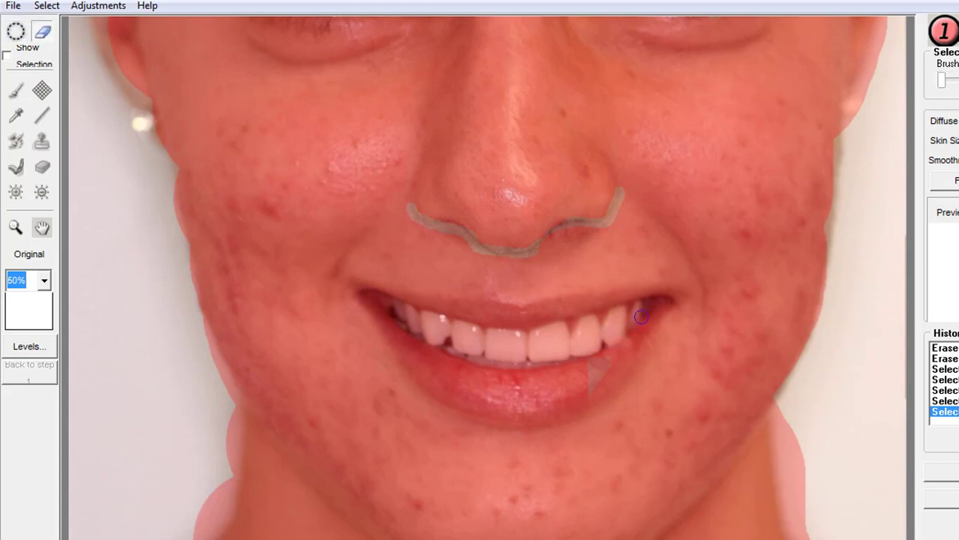
pyautogui.scroll(3, 660, 304)
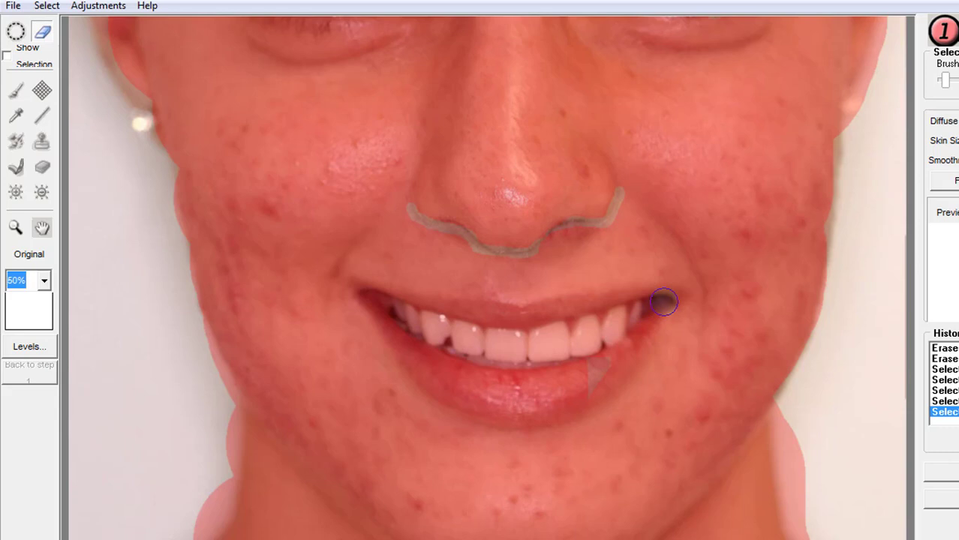
pyautogui.moveTo(650, 304)
pyautogui.mouseDown()
pyautogui.moveTo(524, 320)
pyautogui.moveTo(371, 297)
pyautogui.moveTo(399, 324)
pyautogui.moveTo(530, 342)
pyautogui.moveTo(649, 323)
pyautogui.moveTo(611, 377)
pyautogui.moveTo(553, 398)
pyautogui.moveTo(476, 391)
pyautogui.moveTo(416, 326)
pyautogui.moveTo(396, 329)
pyautogui.moveTo(439, 373)
pyautogui.moveTo(484, 379)
pyautogui.moveTo(573, 378)
pyautogui.moveTo(605, 365)
pyautogui.moveTo(641, 328)
pyautogui.moveTo(585, 354)
pyautogui.moveTo(429, 351)
pyautogui.moveTo(448, 383)
pyautogui.moveTo(521, 402)
pyautogui.mouseUp()
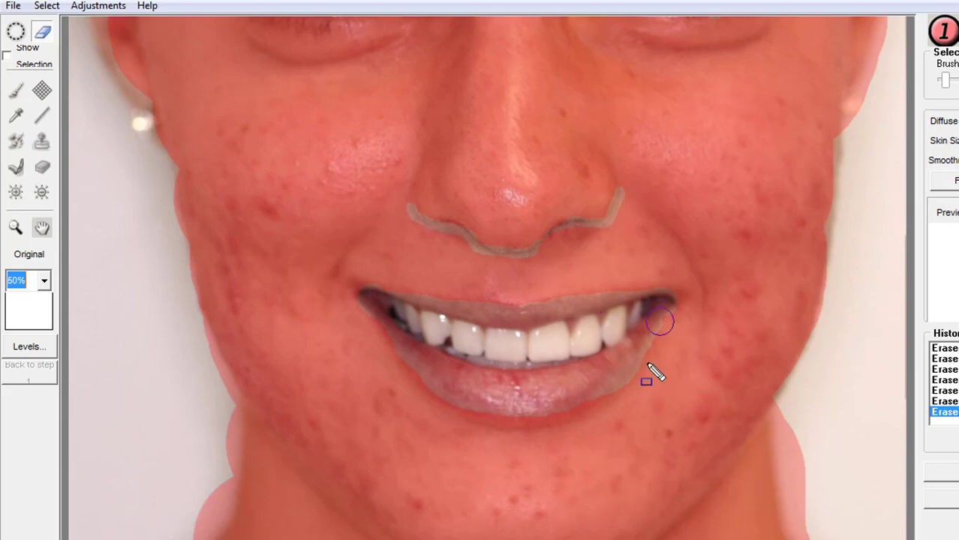
pyautogui.moveTo(645, 346)
pyautogui.mouseDown()
pyautogui.moveTo(611, 398)
pyautogui.moveTo(618, 391)
pyautogui.mouseUp()
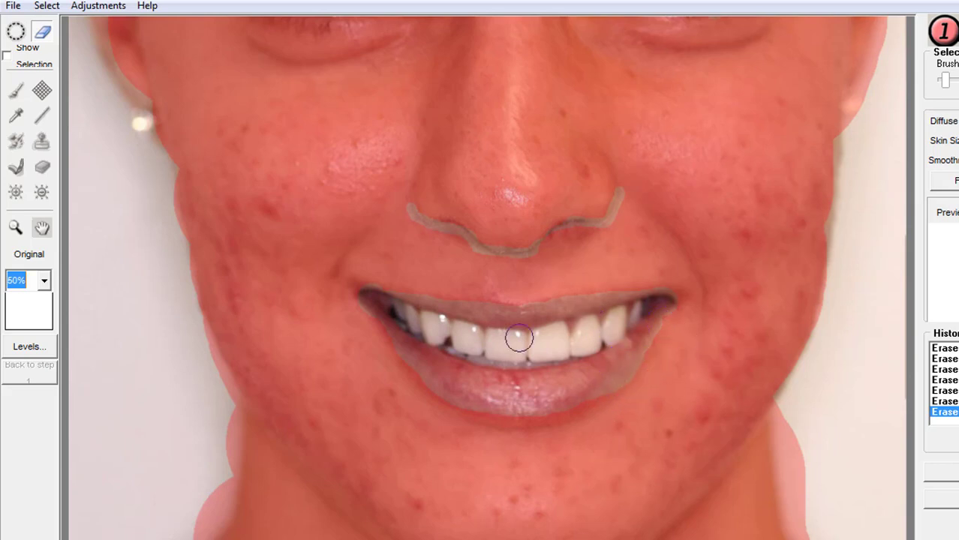
pyautogui.click(16, 31)
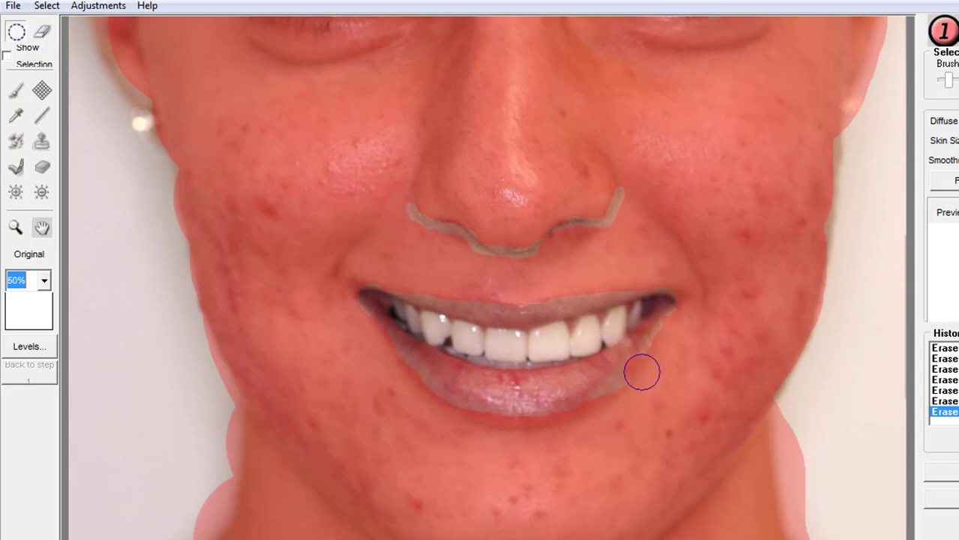
pyautogui.moveTo(642, 373)
pyautogui.mouseDown()
pyautogui.moveTo(619, 397)
pyautogui.moveTo(653, 402)
pyautogui.mouseUp()
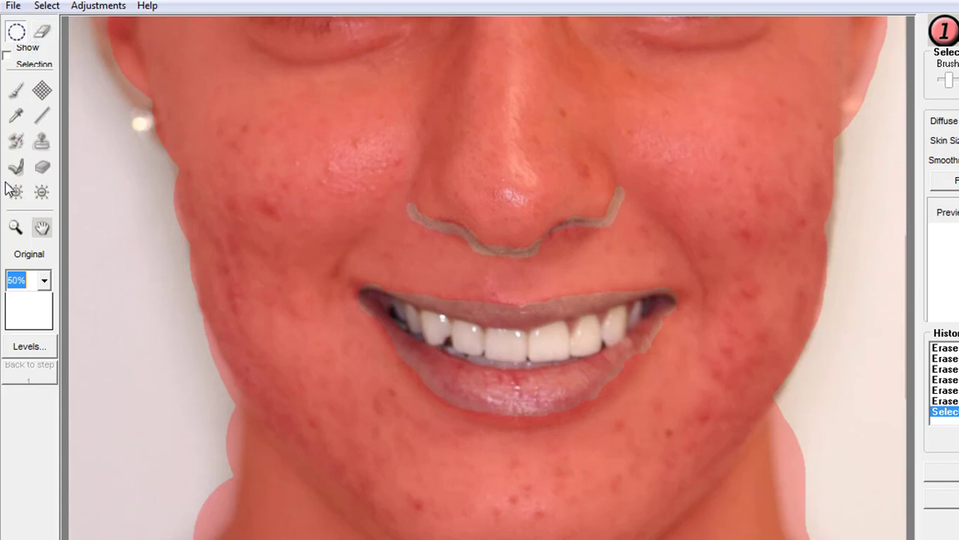
# Erase the selection that spills onto the background along both sides of the neck, down to the shoulders.
pyautogui.click(41, 229)
pyautogui.moveTo(497, 327); pyautogui.dragTo(603, 217)
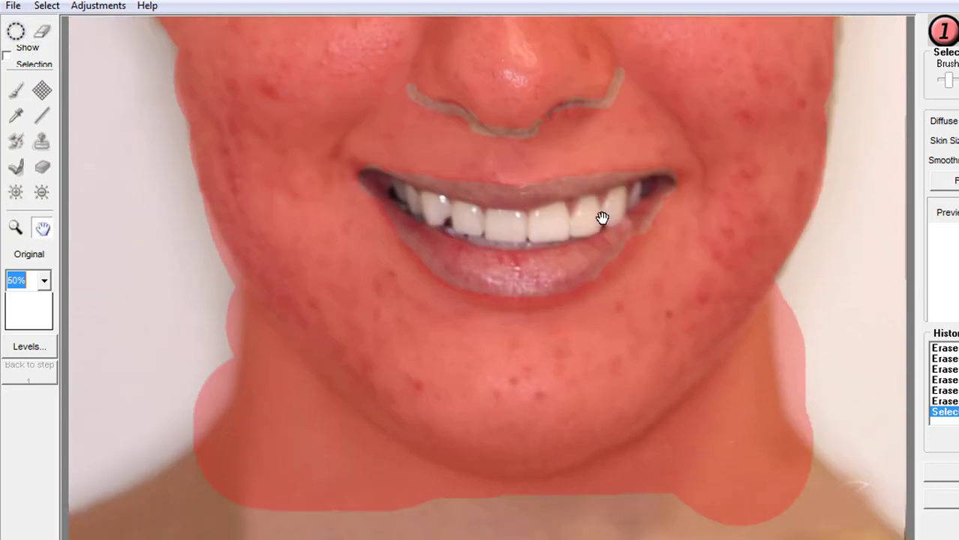
pyautogui.click(42, 32)
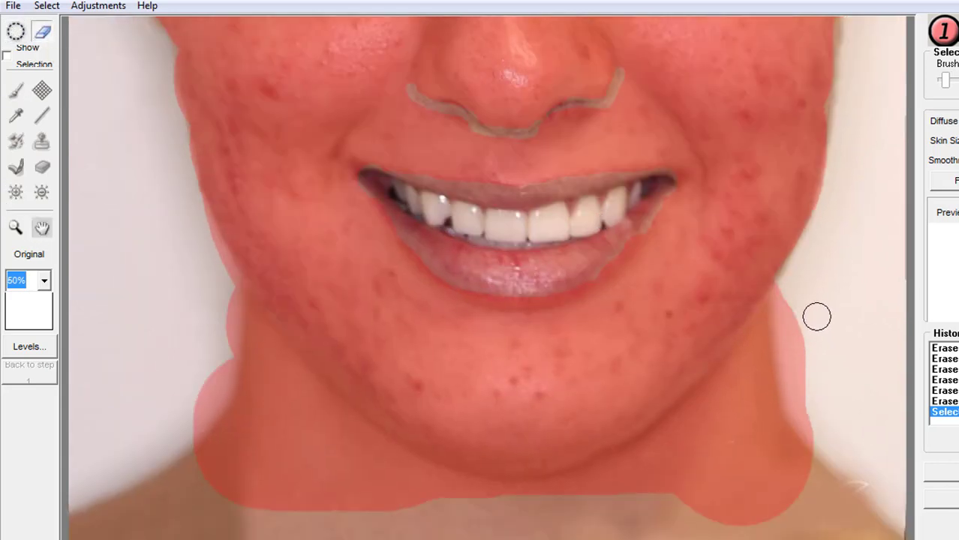
pyautogui.moveTo(817, 316)
pyautogui.mouseDown()
pyautogui.moveTo(788, 289)
pyautogui.moveTo(812, 437)
pyautogui.mouseUp()
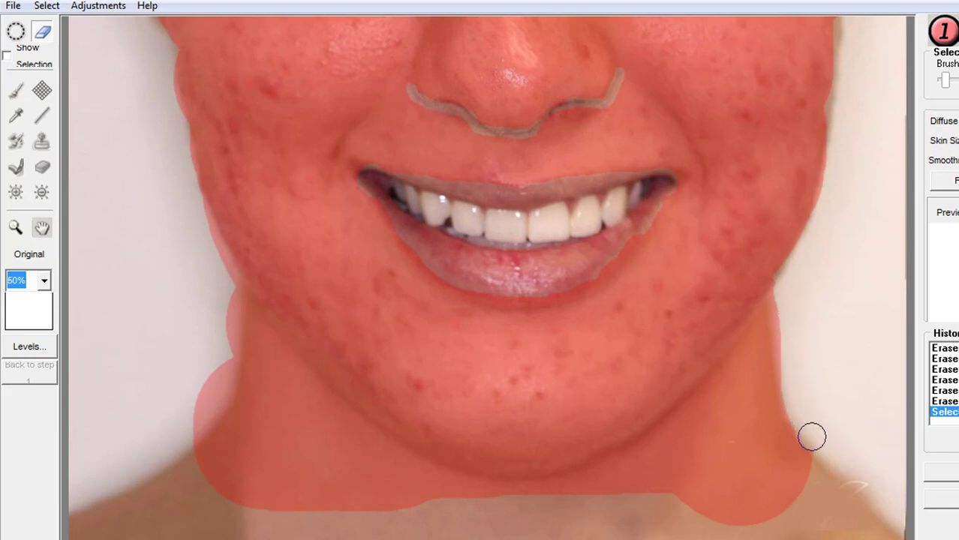
pyautogui.moveTo(223, 302)
pyautogui.mouseDown()
pyautogui.moveTo(228, 353)
pyautogui.moveTo(192, 436)
pyautogui.moveTo(214, 371)
pyautogui.mouseUp()
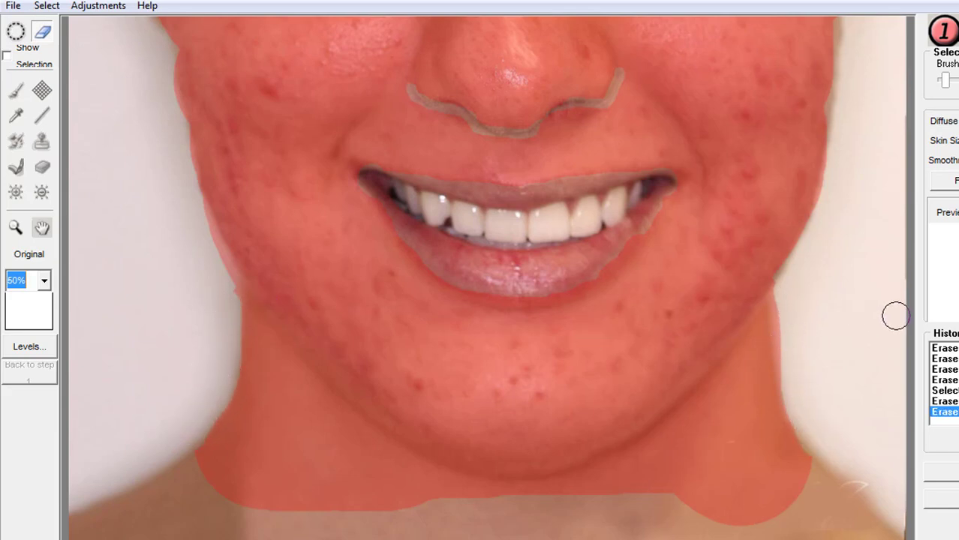
# Examine the refined skin selection up close and across the whole face for areas that still need correcting.
pyautogui.write('150')
pyautogui.press('Return')
pyautogui.click(42, 228)
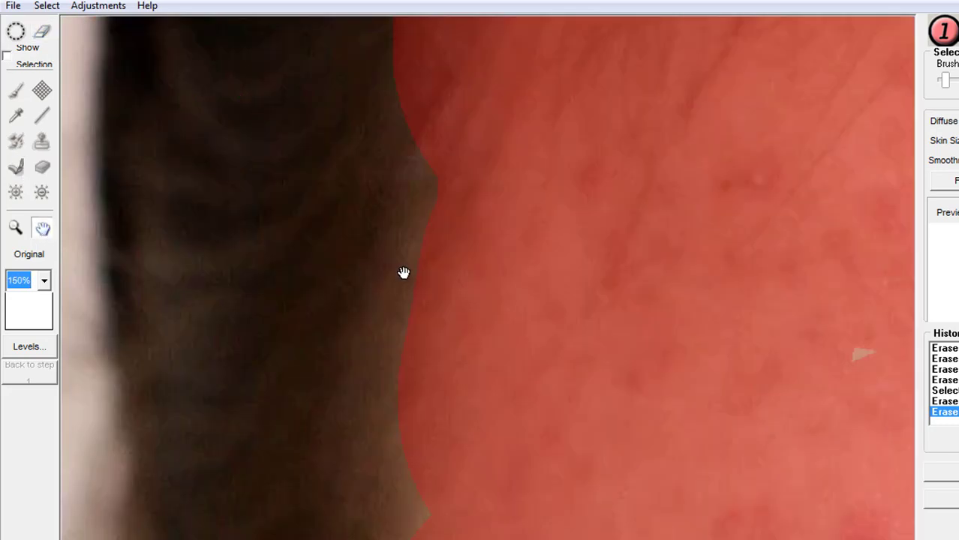
pyautogui.scroll(-4, 404, 273)
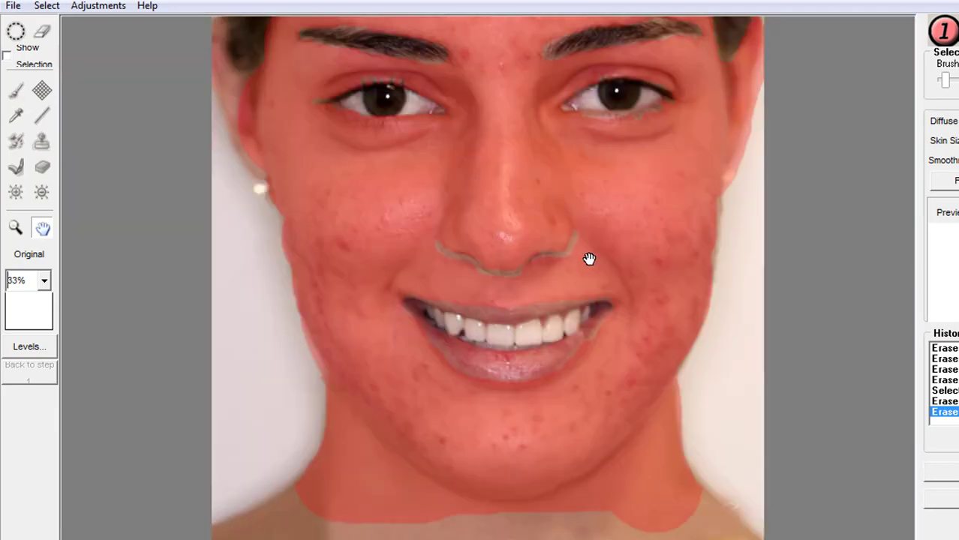
pyautogui.moveTo(630, 180); pyautogui.dragTo(619, 285)
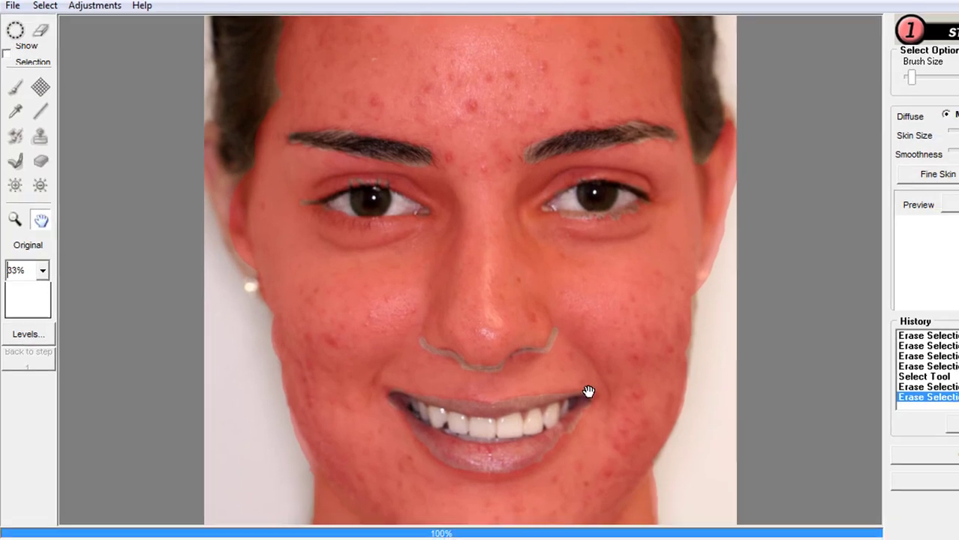
pyautogui.moveTo(612, 401); pyautogui.dragTo(611, 334)
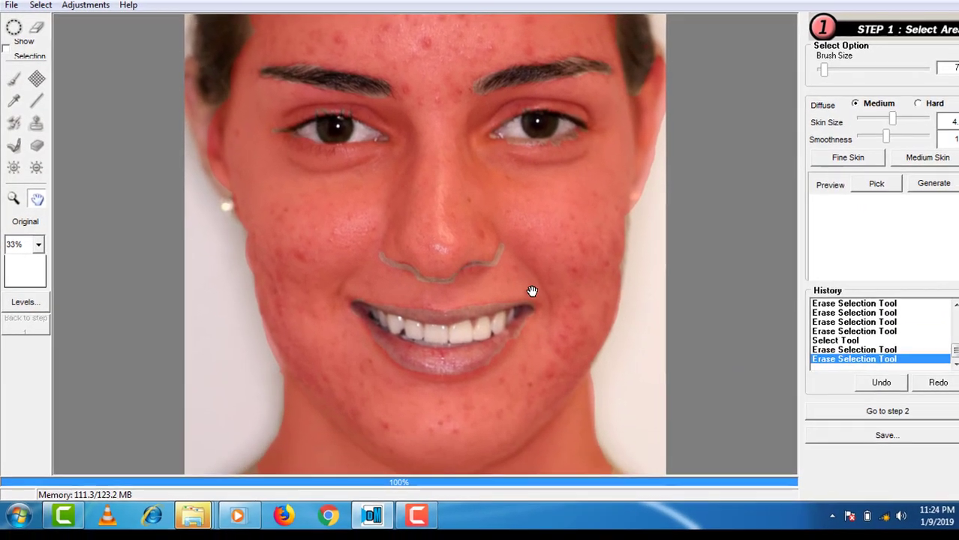
pyautogui.moveTo(529, 288); pyautogui.dragTo(530, 318)
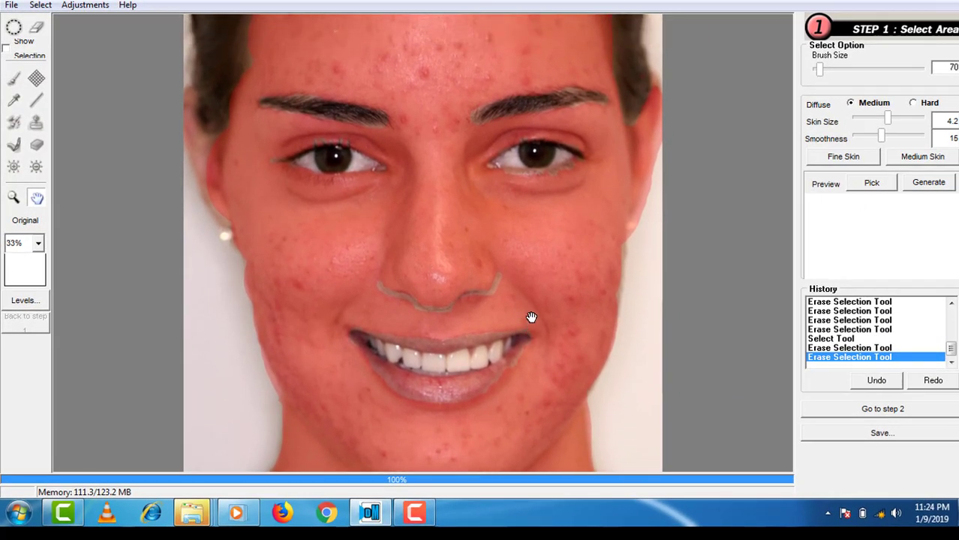
pyautogui.scroll(-1, 532, 317)
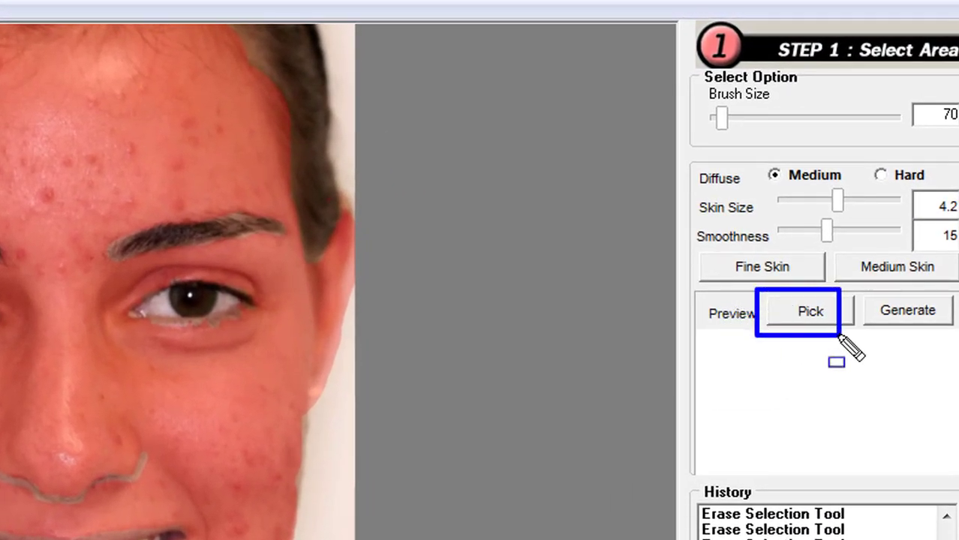
# Preview the smoothing on picked areas of the forehead, eye and cheek beside the mouth, and set Smoothness to 17.
pyautogui.click(823, 316)
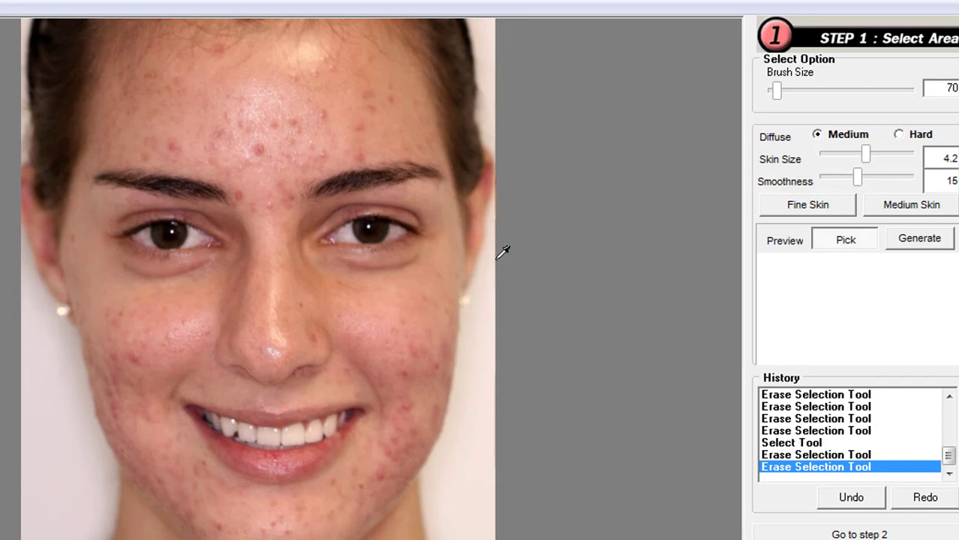
pyautogui.click(401, 326)
pyautogui.click(271, 113)
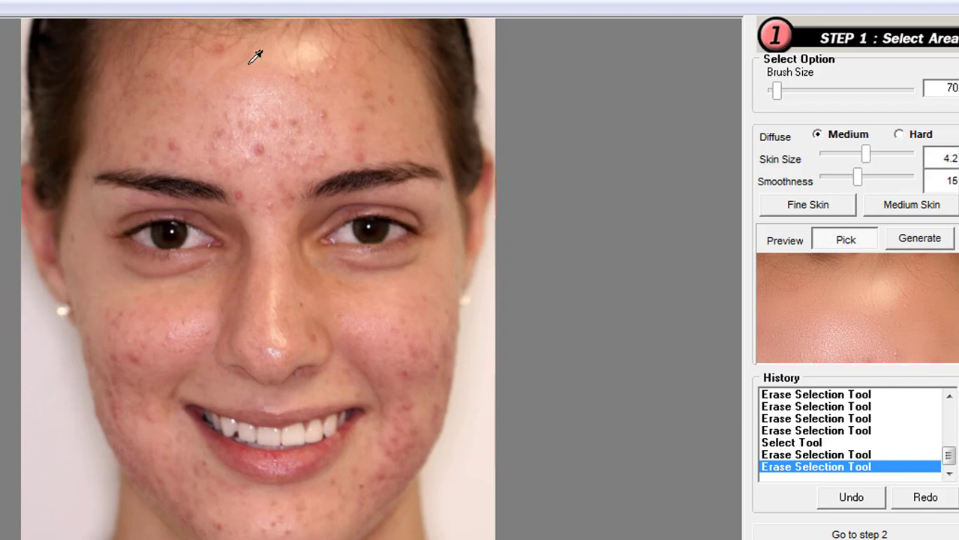
pyautogui.click(212, 172)
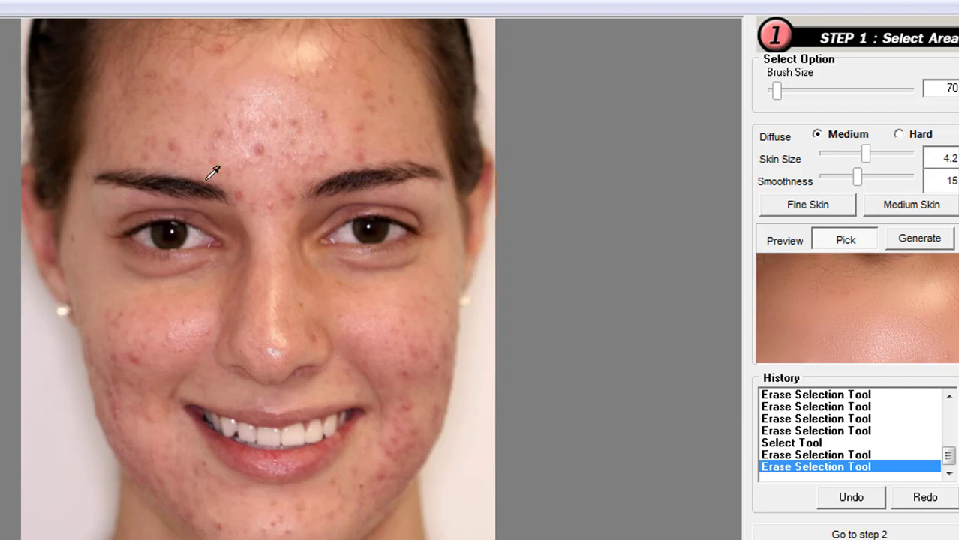
pyautogui.click(189, 218)
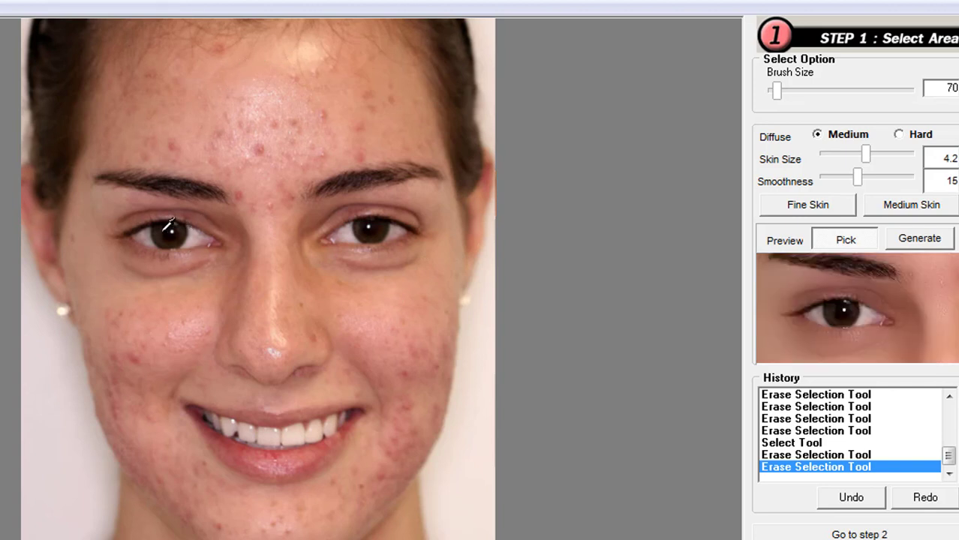
pyautogui.click(267, 196)
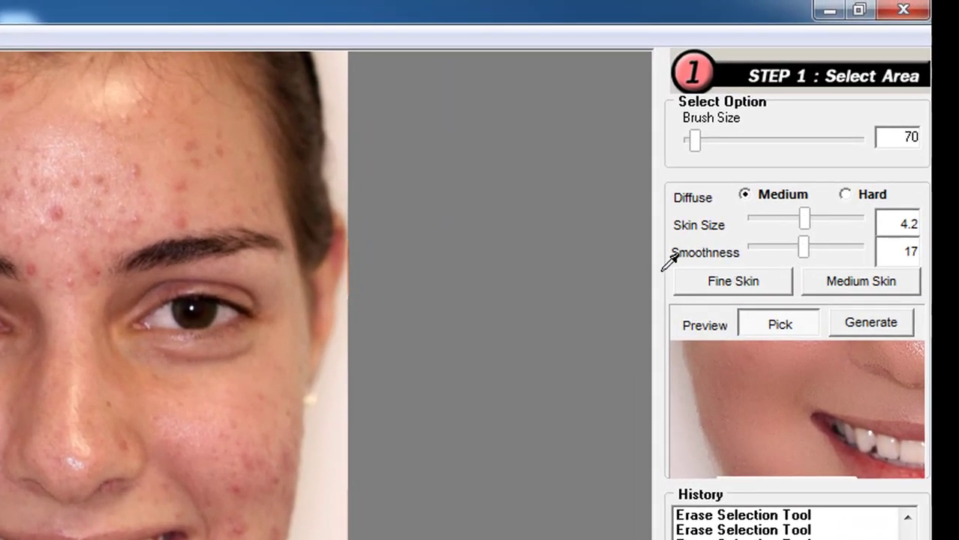
# Choose Fine Skin smoothing and proceed to step 2 of the retouch.
pyautogui.click(760, 279)
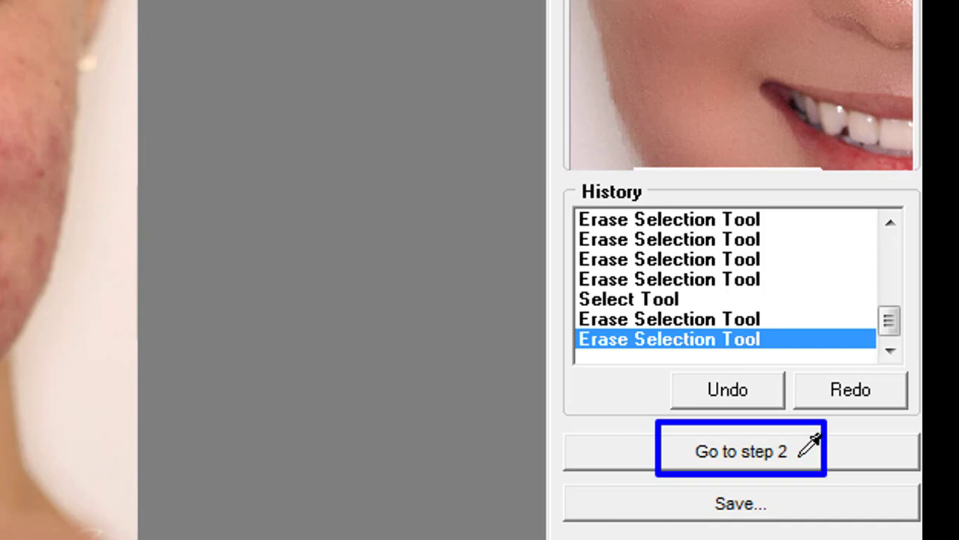
pyautogui.click(779, 440)
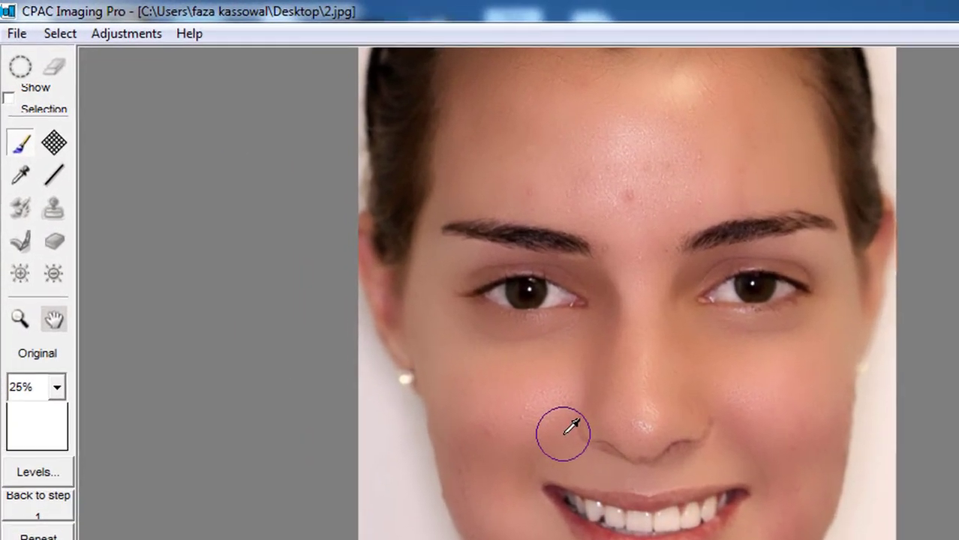
# Sample a salmon skin tone from the face and brush it over the forehead to even out its colour.
pyautogui.click(564, 433)
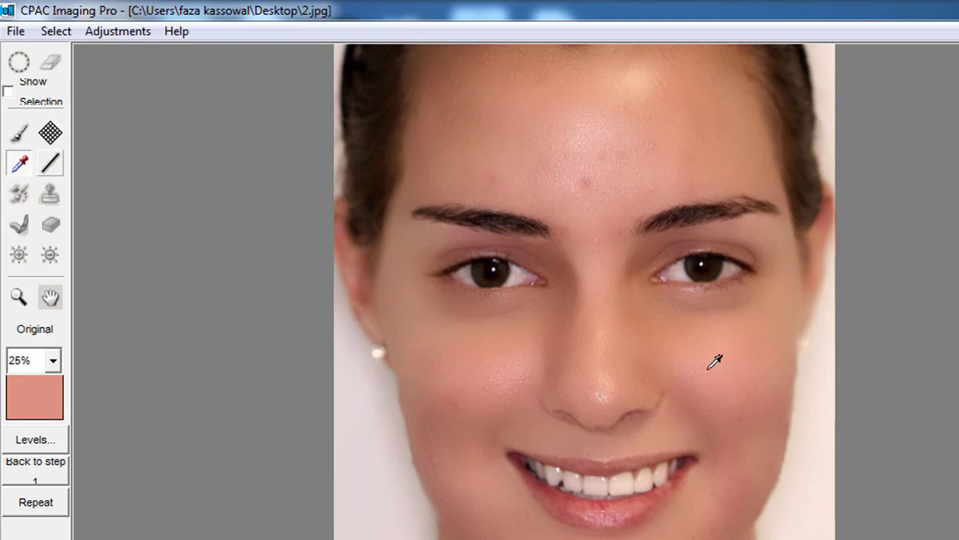
pyautogui.click(19, 136)
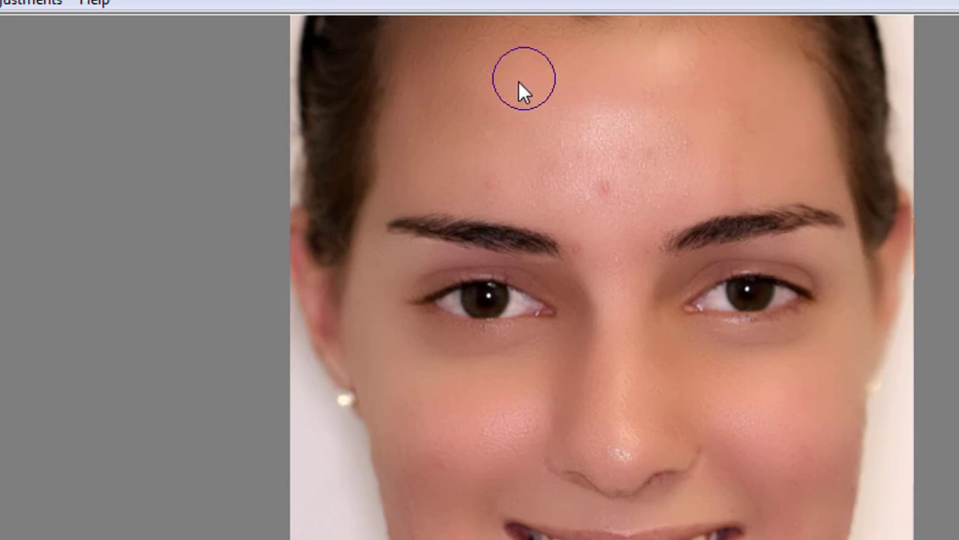
pyautogui.moveTo(547, 103)
pyautogui.mouseDown()
pyautogui.moveTo(685, 124)
pyautogui.moveTo(681, 136)
pyautogui.moveTo(506, 155)
pyautogui.moveTo(673, 178)
pyautogui.moveTo(758, 166)
pyautogui.mouseUp()
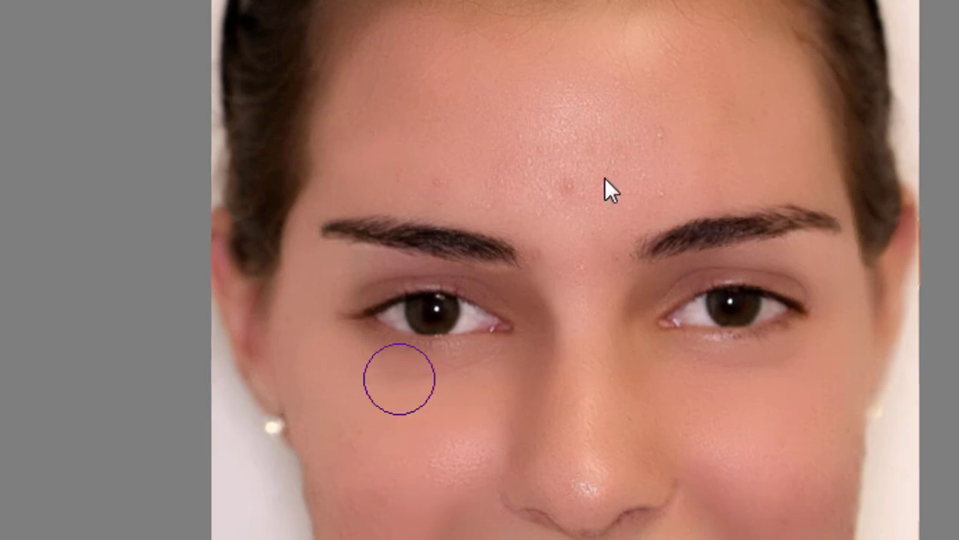
pyautogui.scroll(1, 876, 409)
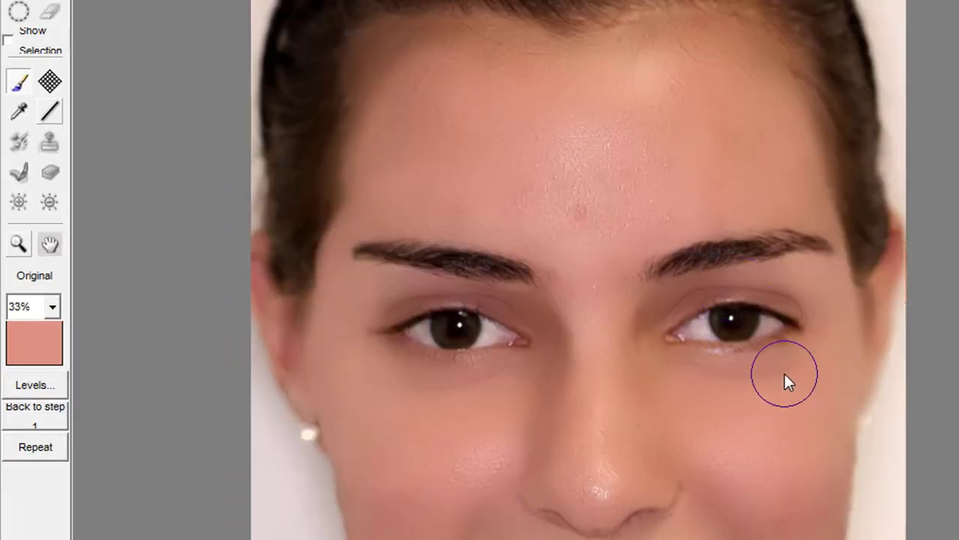
pyautogui.scroll(-1, 783, 374)
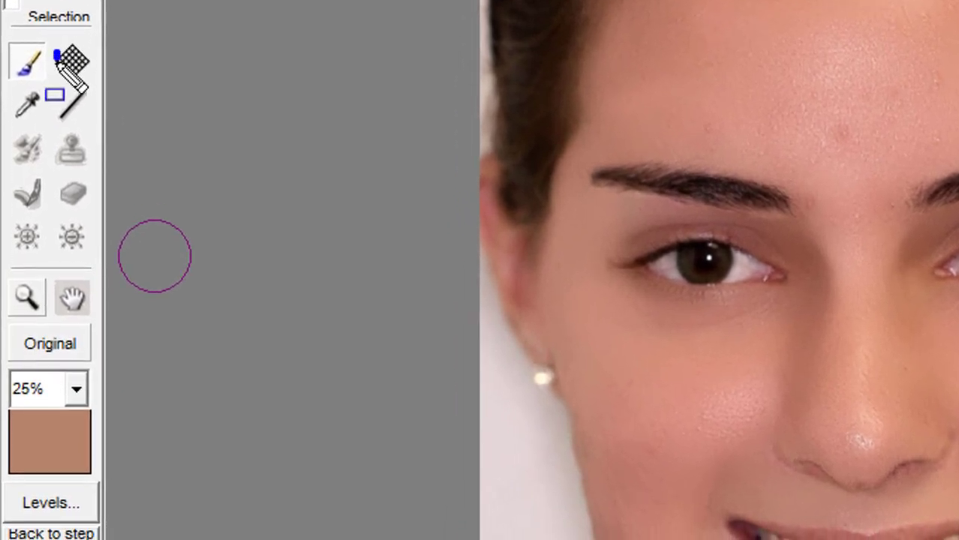
# Retouch the forehead skin above the eyebrow on the photo's right side with the Retouch tool at a Skin Size of about 2.
pyautogui.click(66, 63)
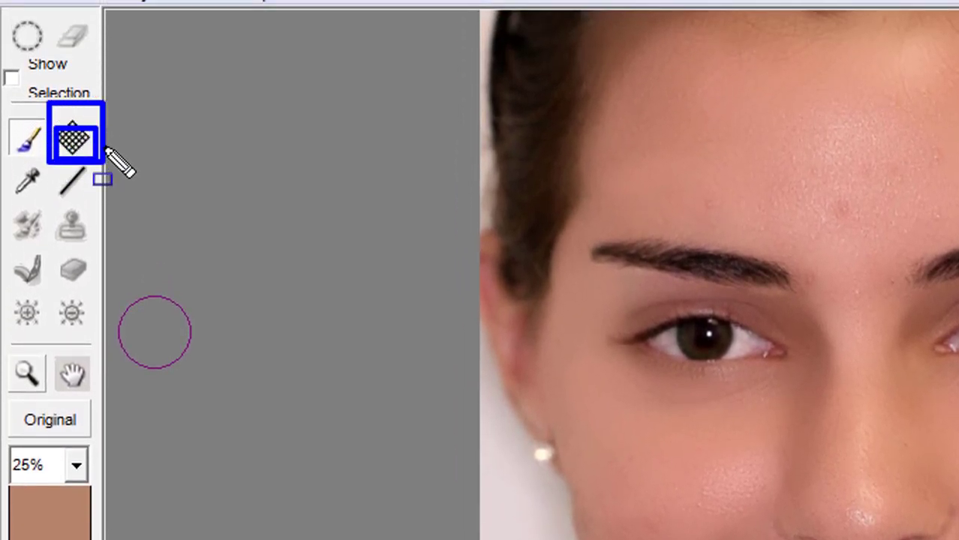
pyautogui.click(75, 138)
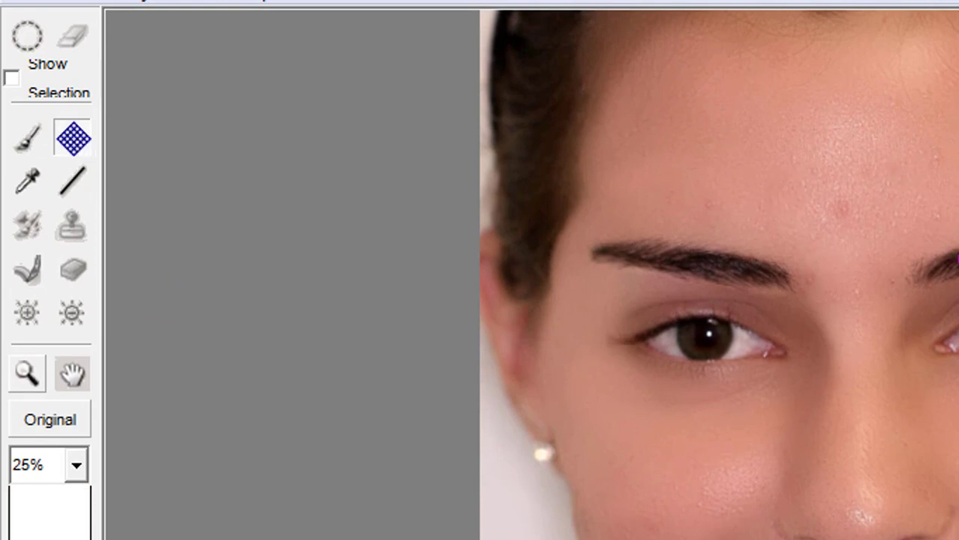
pyautogui.scroll(2, 958, 259)
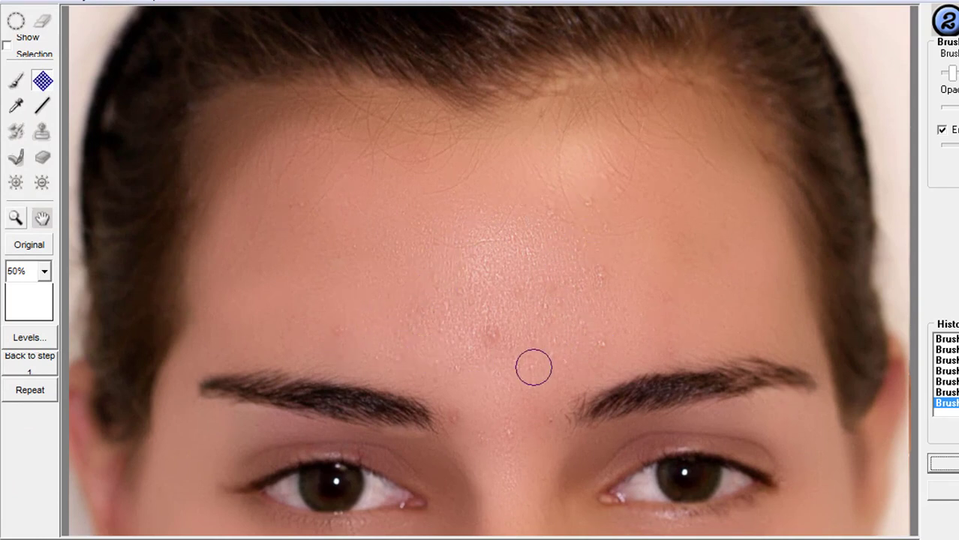
pyautogui.moveTo(604, 342)
pyautogui.mouseDown()
pyautogui.moveTo(596, 263)
pyautogui.moveTo(579, 236)
pyautogui.moveTo(435, 230)
pyautogui.moveTo(526, 241)
pyautogui.moveTo(606, 267)
pyautogui.moveTo(460, 262)
pyautogui.moveTo(552, 280)
pyautogui.moveTo(573, 313)
pyautogui.moveTo(567, 362)
pyautogui.moveTo(573, 258)
pyautogui.moveTo(586, 206)
pyautogui.moveTo(603, 190)
pyautogui.moveTo(613, 199)
pyautogui.moveTo(603, 264)
pyautogui.mouseUp()
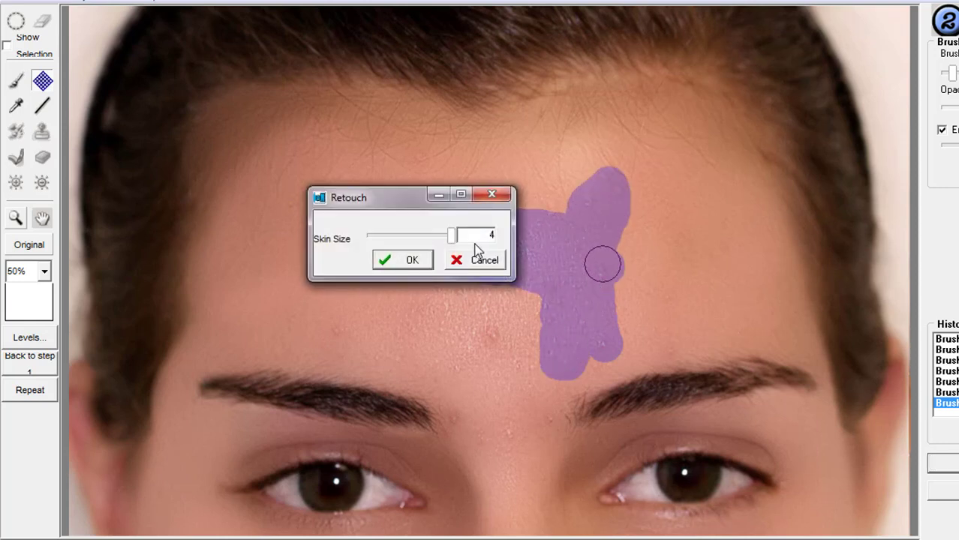
pyautogui.moveTo(450, 237); pyautogui.dragTo(400, 238)
pyautogui.click(390, 261)
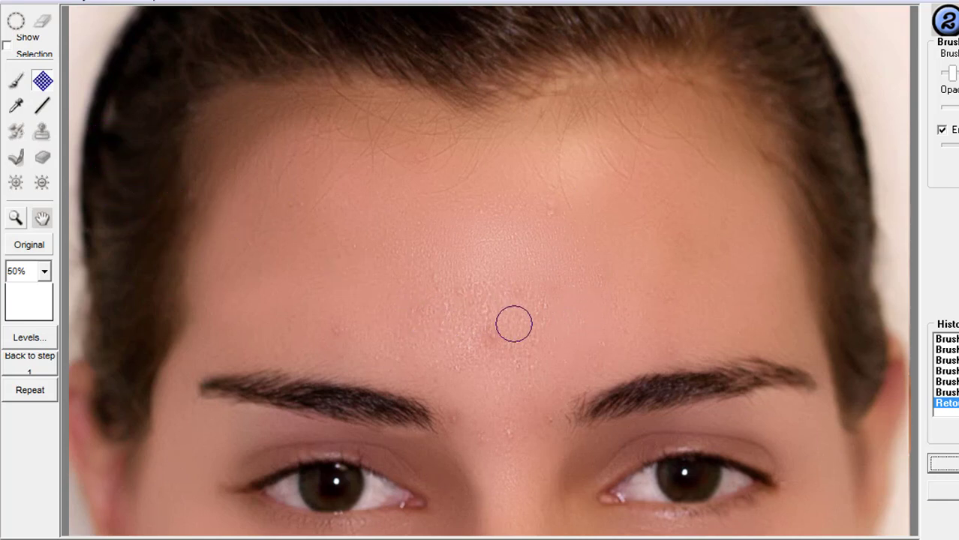
# Retouch the centre of the forehead, the area between the eyebrows and the upper nose bridge with Skin Size 2.1.
pyautogui.moveTo(520, 365)
pyautogui.mouseDown()
pyautogui.moveTo(513, 440)
pyautogui.moveTo(516, 331)
pyautogui.moveTo(394, 352)
pyautogui.moveTo(514, 352)
pyautogui.moveTo(552, 322)
pyautogui.moveTo(412, 314)
pyautogui.moveTo(556, 302)
pyautogui.moveTo(380, 276)
pyautogui.moveTo(562, 233)
pyautogui.moveTo(489, 222)
pyautogui.moveTo(440, 229)
pyautogui.moveTo(435, 270)
pyautogui.moveTo(525, 276)
pyautogui.moveTo(453, 281)
pyautogui.moveTo(331, 327)
pyautogui.moveTo(294, 328)
pyautogui.moveTo(486, 369)
pyautogui.moveTo(502, 387)
pyautogui.moveTo(497, 438)
pyautogui.moveTo(525, 532)
pyautogui.moveTo(530, 452)
pyautogui.moveTo(468, 413)
pyautogui.moveTo(474, 389)
pyautogui.moveTo(465, 383)
pyautogui.moveTo(511, 401)
pyautogui.moveTo(540, 428)
pyautogui.mouseUp()
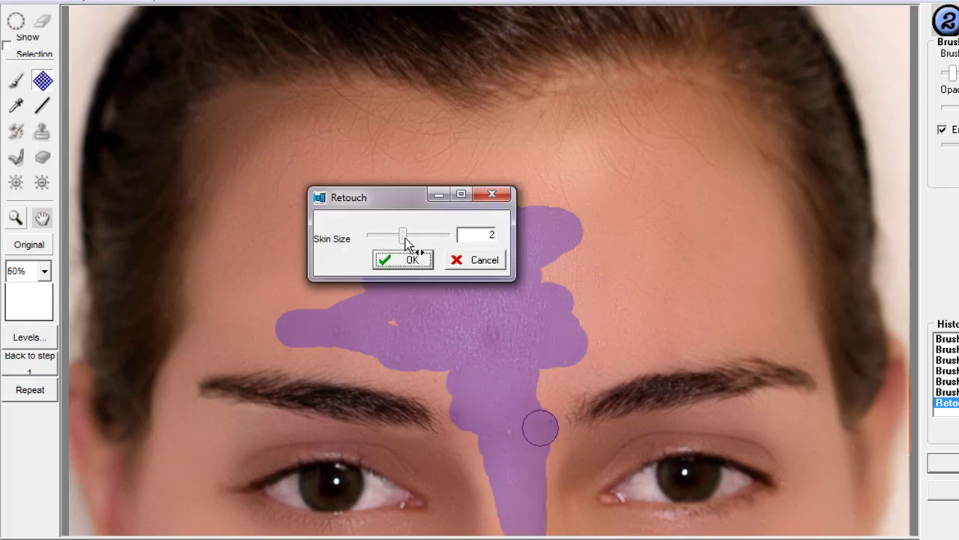
pyautogui.moveTo(401, 238); pyautogui.dragTo(405, 241)
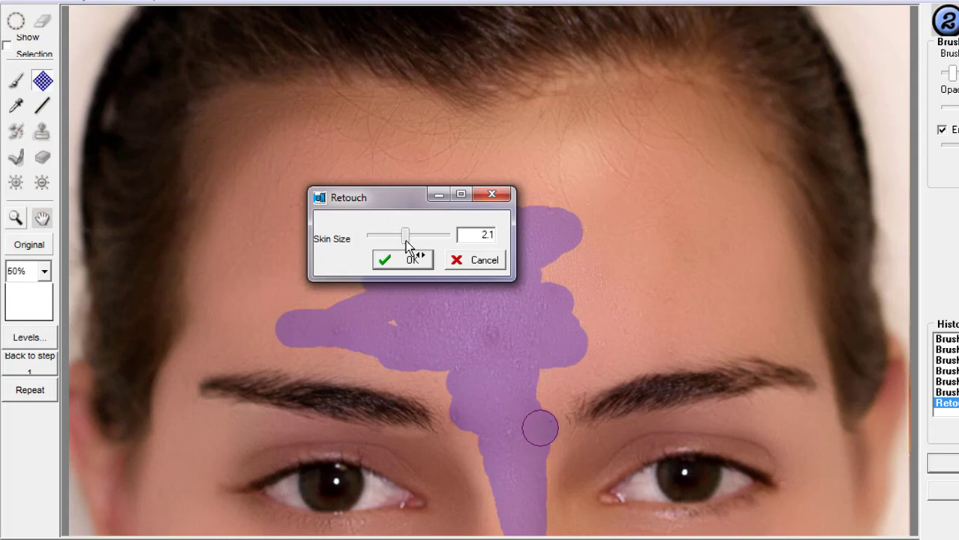
pyautogui.click(407, 262)
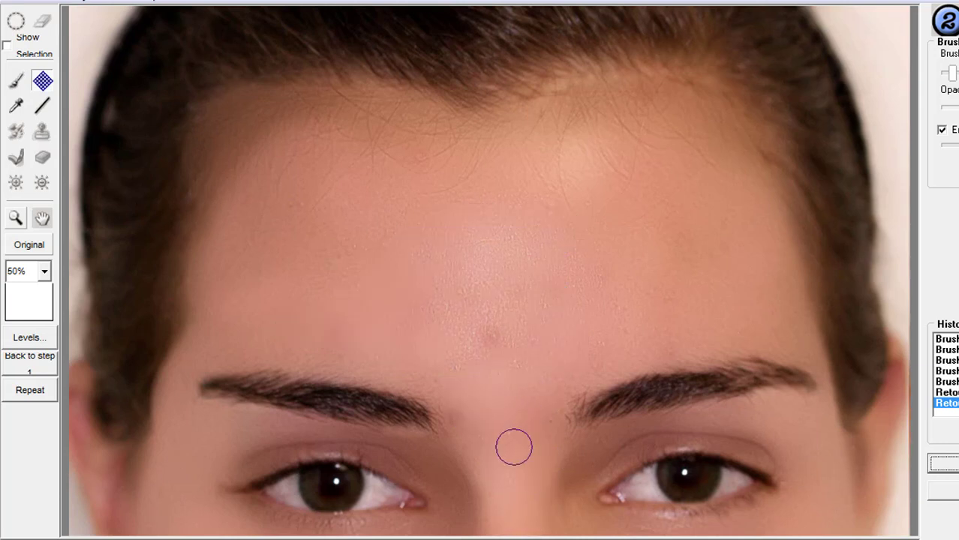
# Retouch the shiny, textured patch on the cheek at the photo's left side with Skin Size 2.1.
pyautogui.scroll(-1, 509, 474)
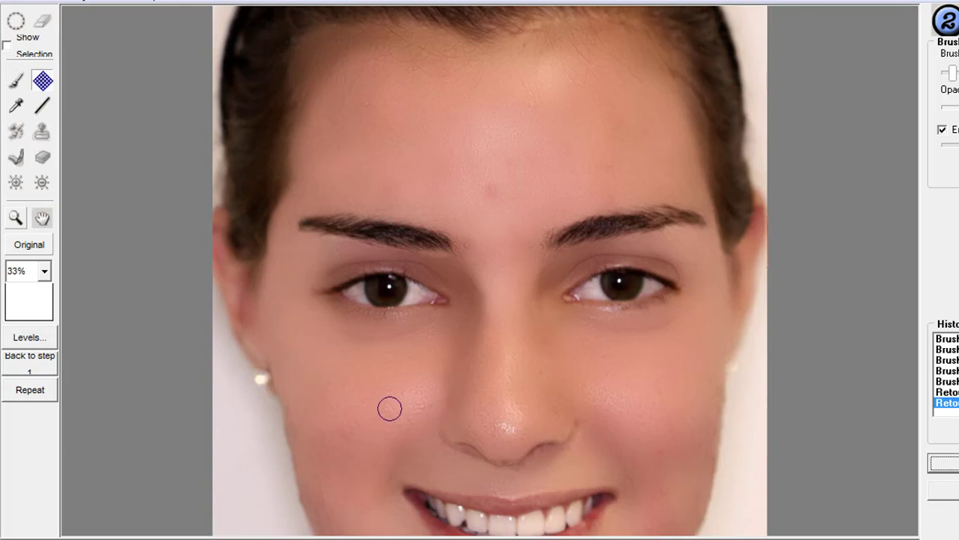
pyautogui.scroll(1, 389, 409)
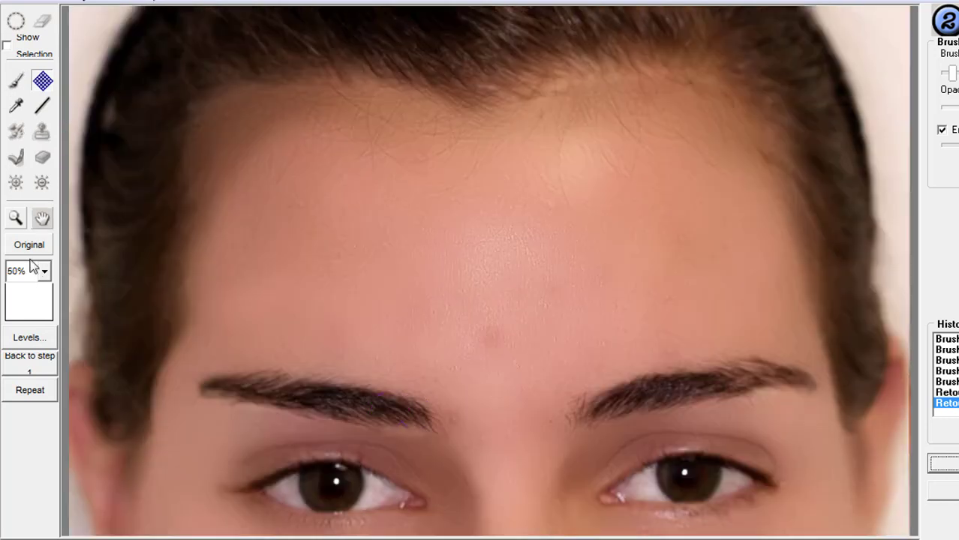
pyautogui.click(42, 219)
pyautogui.moveTo(435, 439); pyautogui.dragTo(593, 298)
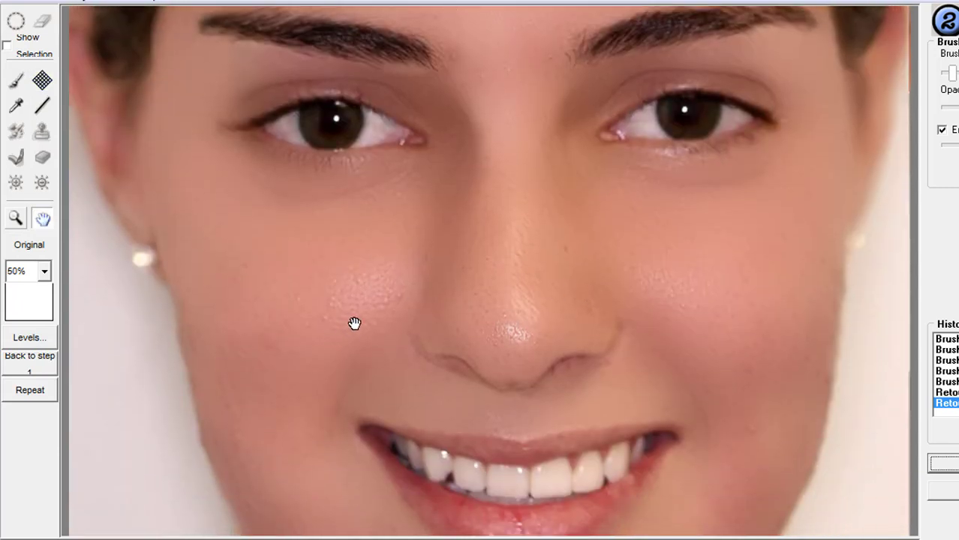
pyautogui.click(42, 80)
pyautogui.moveTo(377, 281)
pyautogui.mouseDown()
pyautogui.moveTo(310, 304)
pyautogui.moveTo(349, 301)
pyautogui.moveTo(361, 319)
pyautogui.moveTo(331, 320)
pyautogui.moveTo(377, 317)
pyautogui.moveTo(398, 298)
pyautogui.moveTo(395, 264)
pyautogui.moveTo(328, 275)
pyautogui.moveTo(320, 307)
pyautogui.moveTo(297, 297)
pyautogui.moveTo(317, 269)
pyautogui.moveTo(343, 286)
pyautogui.moveTo(340, 330)
pyautogui.moveTo(316, 313)
pyautogui.mouseUp()
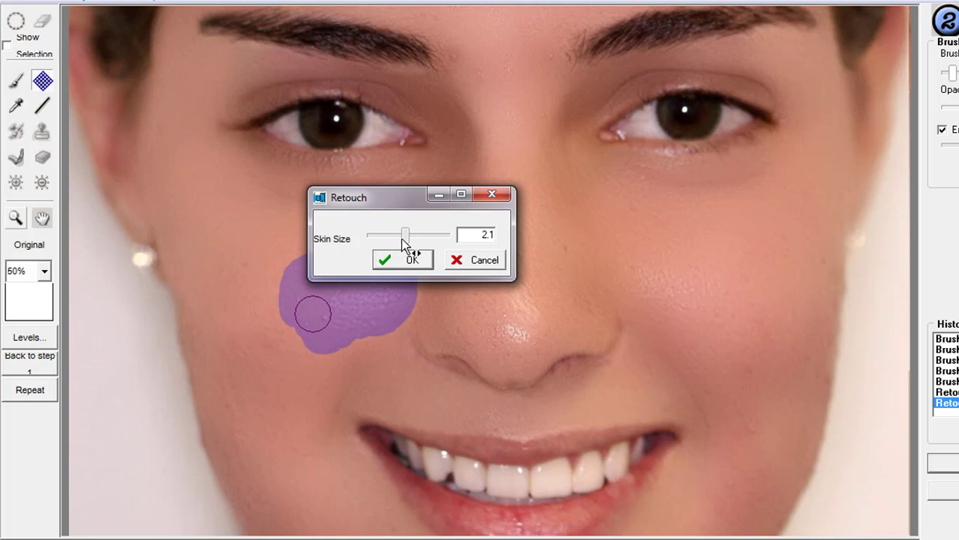
pyautogui.click(414, 260)
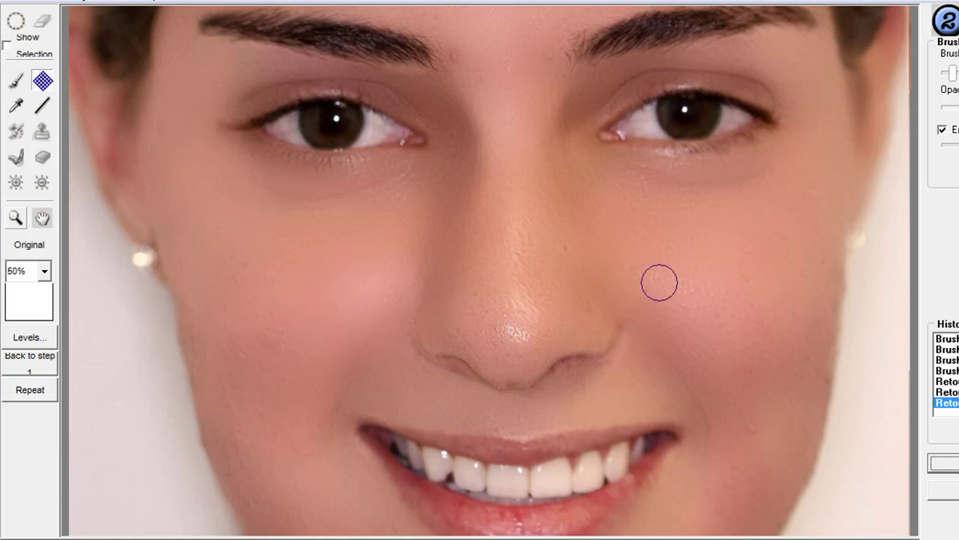
# Retouch the shiny patch on the cheek at the photo's right side with Skin Size 2.
pyautogui.moveTo(651, 278)
pyautogui.mouseDown()
pyautogui.moveTo(674, 286)
pyautogui.moveTo(684, 304)
pyautogui.moveTo(635, 277)
pyautogui.moveTo(687, 263)
pyautogui.moveTo(706, 284)
pyautogui.moveTo(709, 318)
pyautogui.moveTo(674, 299)
pyautogui.moveTo(701, 258)
pyautogui.moveTo(726, 271)
pyautogui.moveTo(732, 306)
pyautogui.mouseUp()
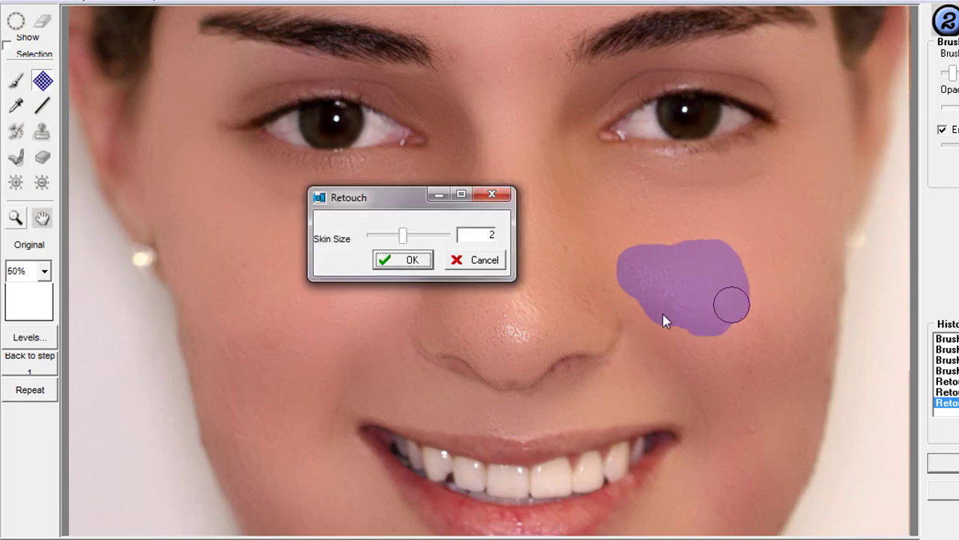
pyautogui.click(406, 266)
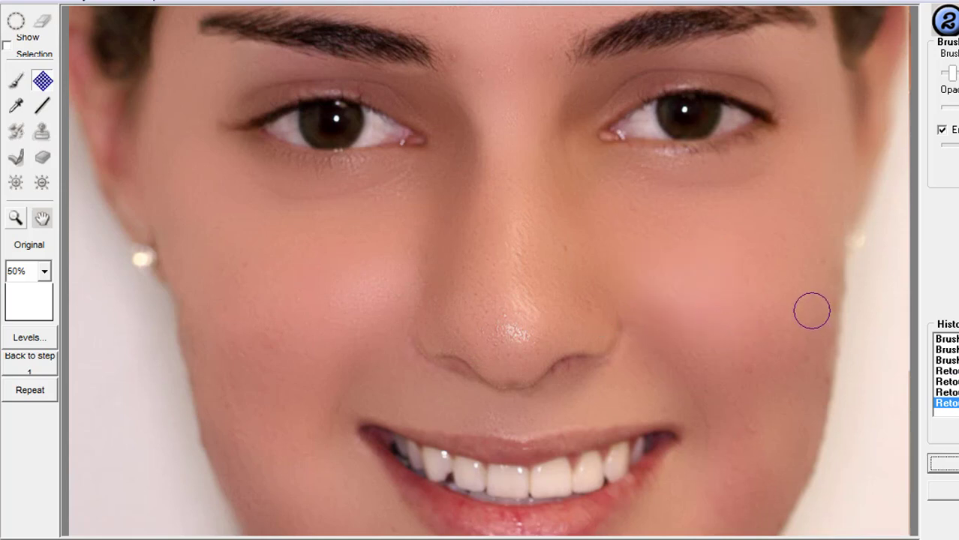
pyautogui.scroll(-1, 812, 311)
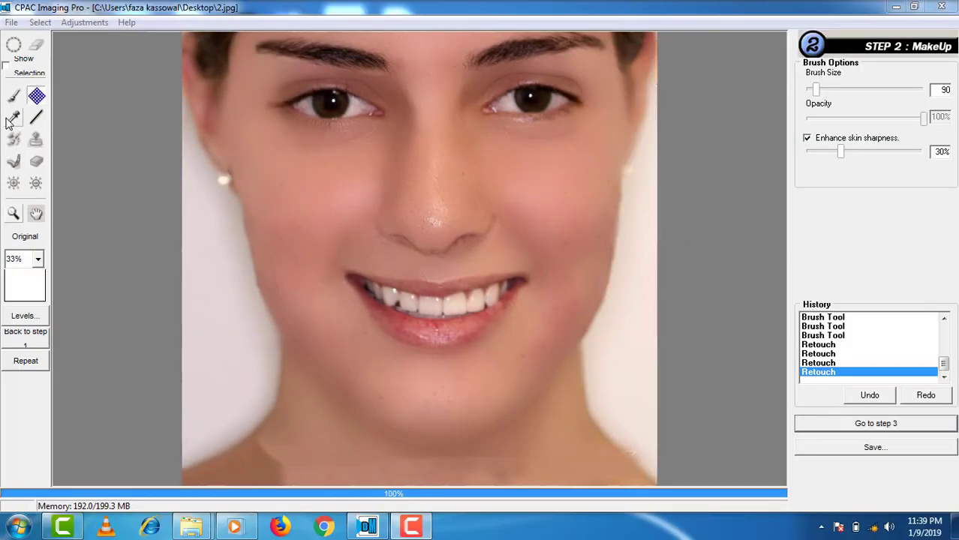
# Advance the portrait from the MakeUp stage to step 3, Finishing.
pyautogui.click(36, 214)
pyautogui.moveTo(166, 208); pyautogui.dragTo(523, 455)
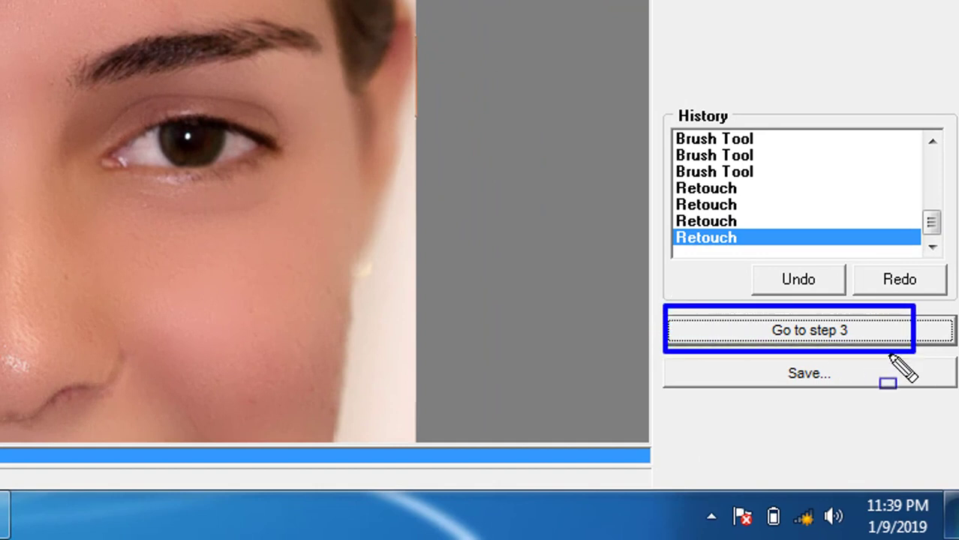
pyautogui.click(841, 332)
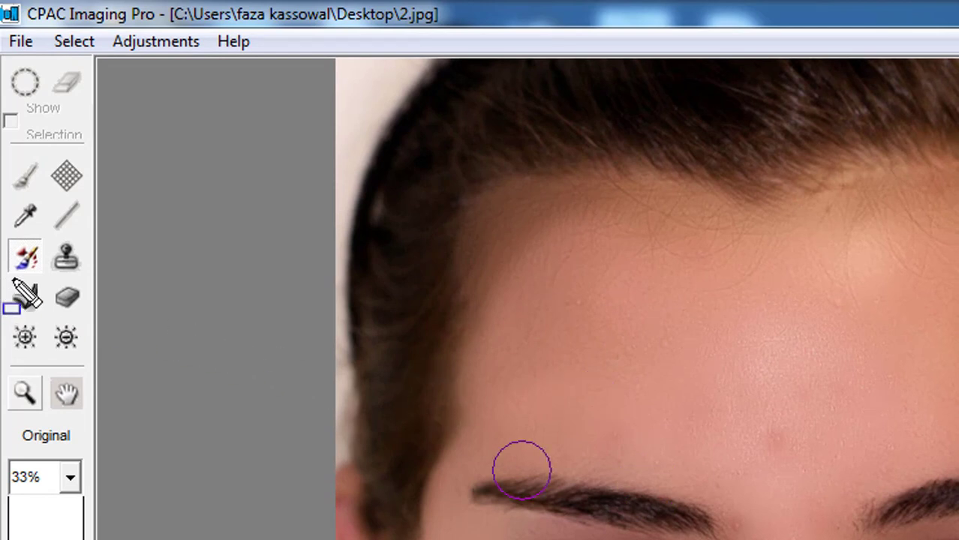
# Restore the ear on the photo's right side and the hair and ear edge on its left side with the History Brush.
pyautogui.click(29, 255)
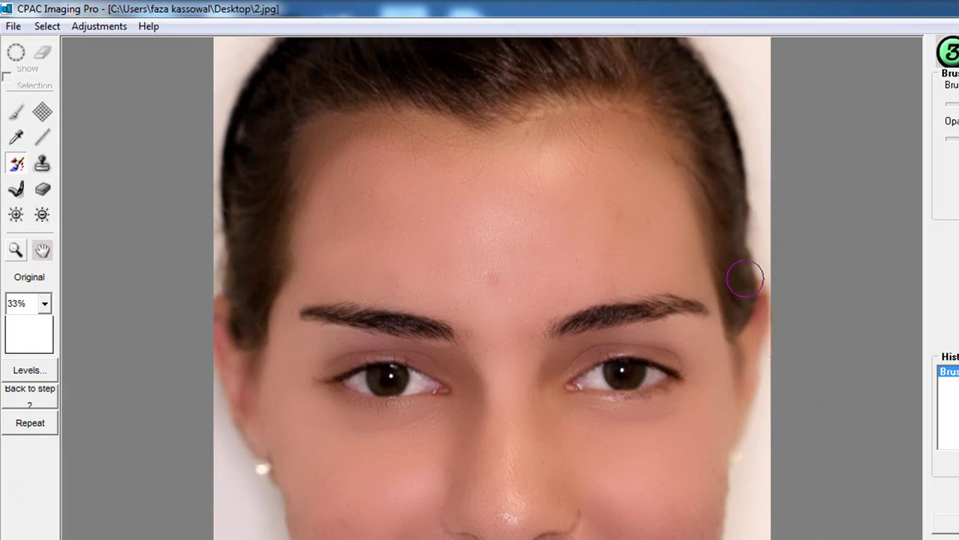
pyautogui.moveTo(758, 338); pyautogui.dragTo(752, 415)
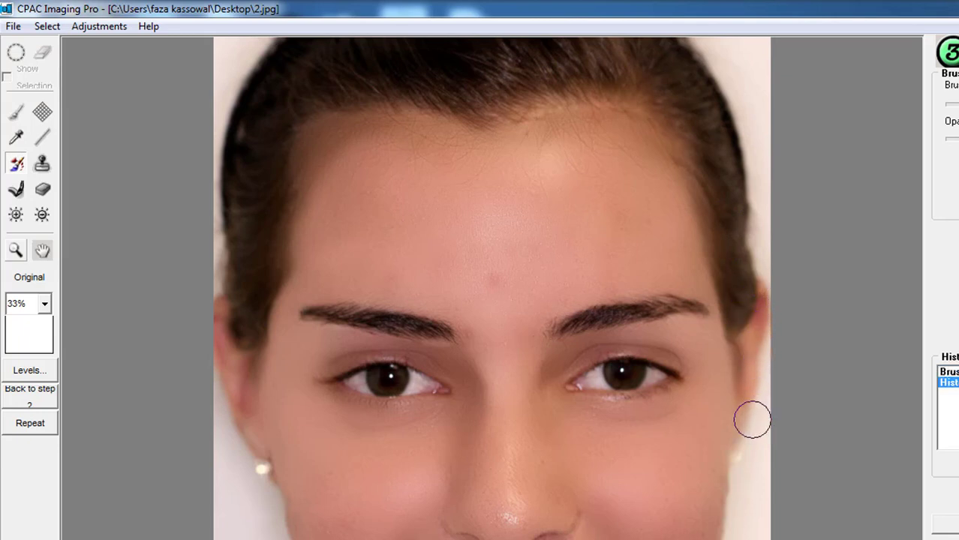
pyautogui.moveTo(230, 198)
pyautogui.mouseDown()
pyautogui.moveTo(243, 426)
pyautogui.moveTo(264, 514)
pyautogui.moveTo(281, 539)
pyautogui.mouseUp()
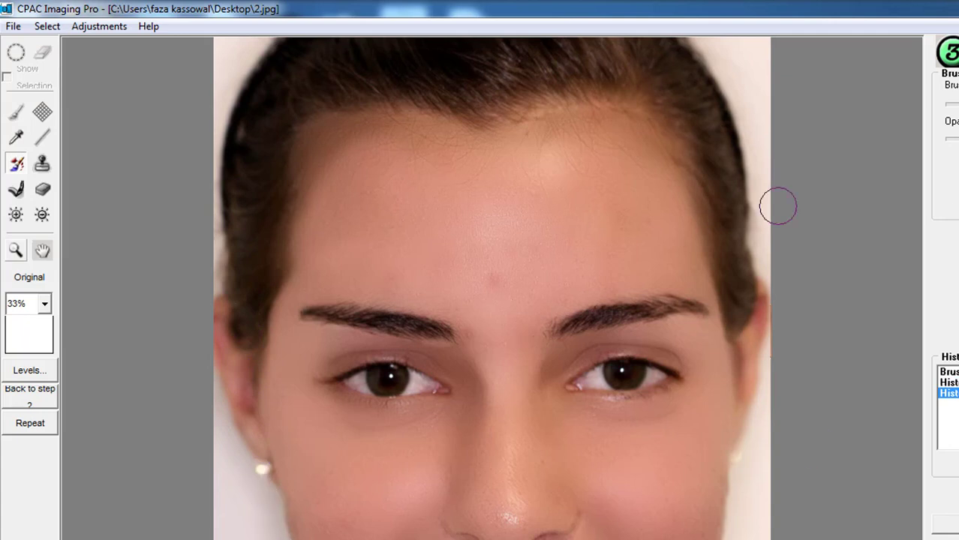
# Try restoring the neck edge, the shoulder and the chin with the History Brush.
pyautogui.click(43, 251)
pyautogui.moveTo(517, 448); pyautogui.dragTo(568, 124)
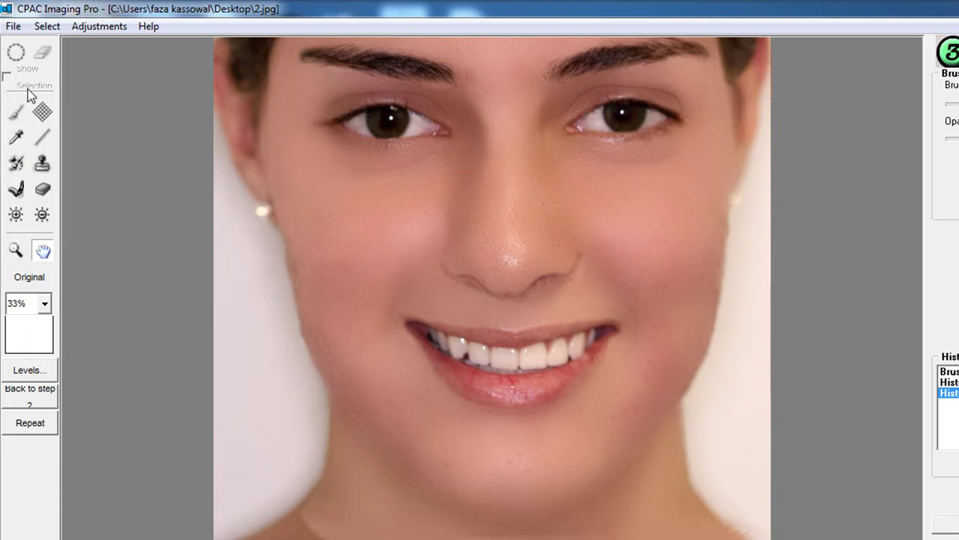
pyautogui.click(15, 165)
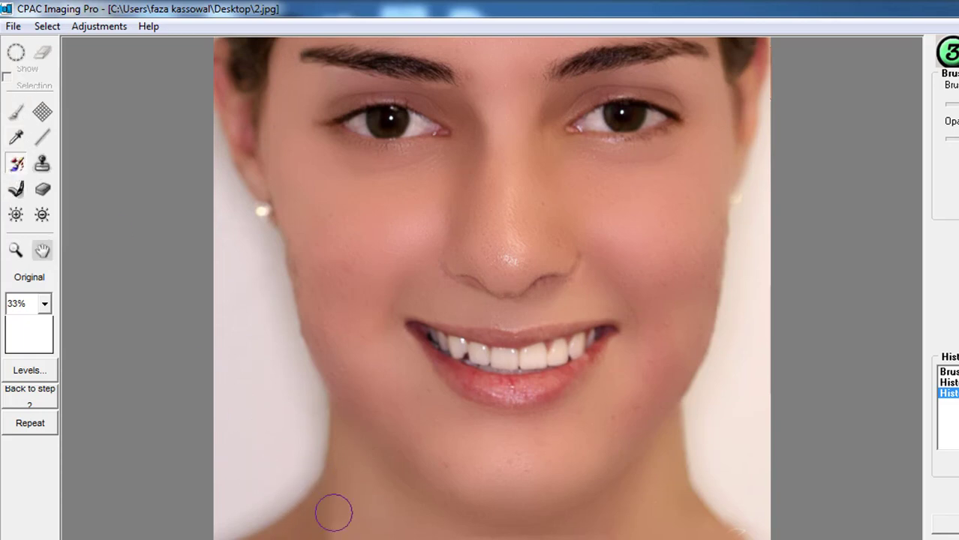
pyautogui.moveTo(334, 513); pyautogui.dragTo(328, 429)
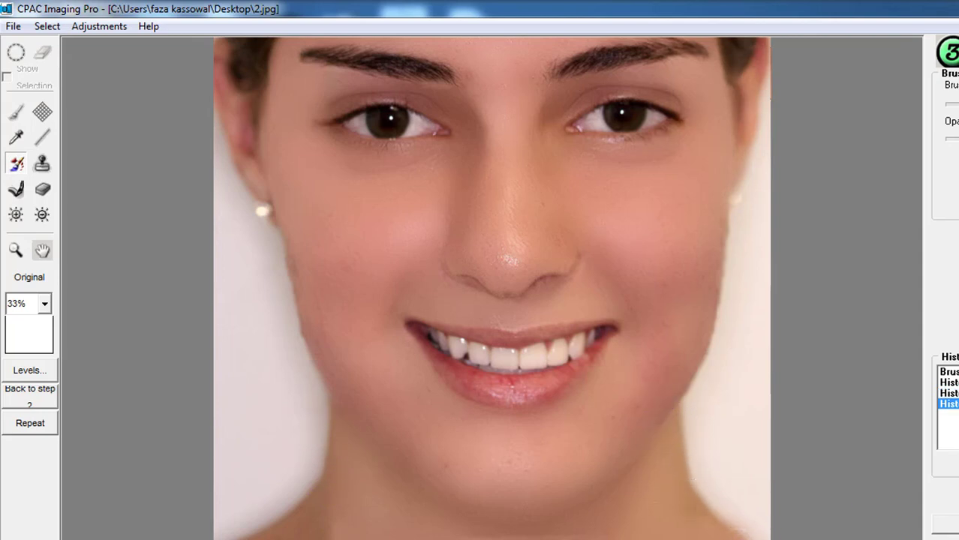
pyautogui.moveTo(739, 539); pyautogui.dragTo(764, 539)
pyautogui.moveTo(452, 479)
pyautogui.mouseDown()
pyautogui.moveTo(569, 473)
pyautogui.moveTo(432, 462)
pyautogui.moveTo(558, 475)
pyautogui.moveTo(609, 455)
pyautogui.mouseUp()
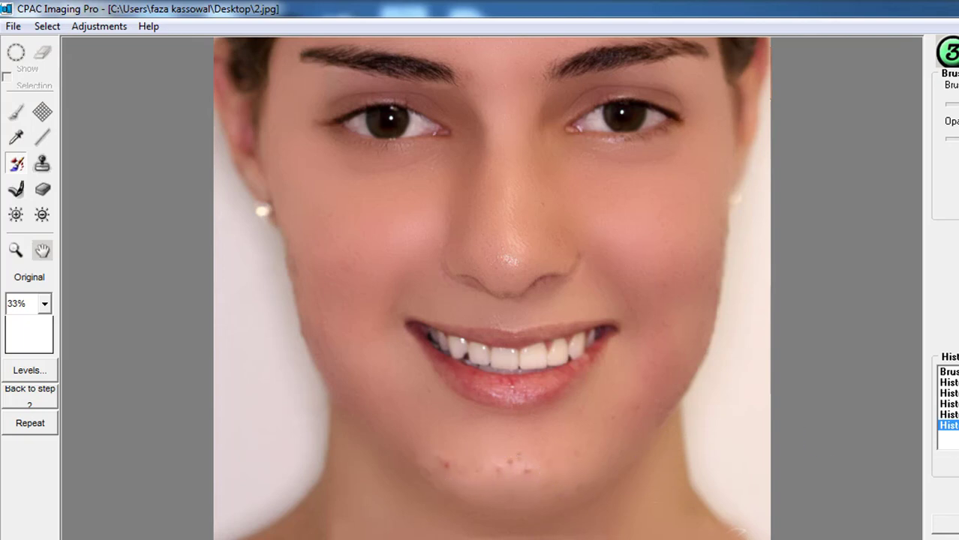
# Undo the last three History Brush strokes.
pyautogui.hotkey('ctrl', 'z')
pyautogui.hotkey('ctrl', 'z')
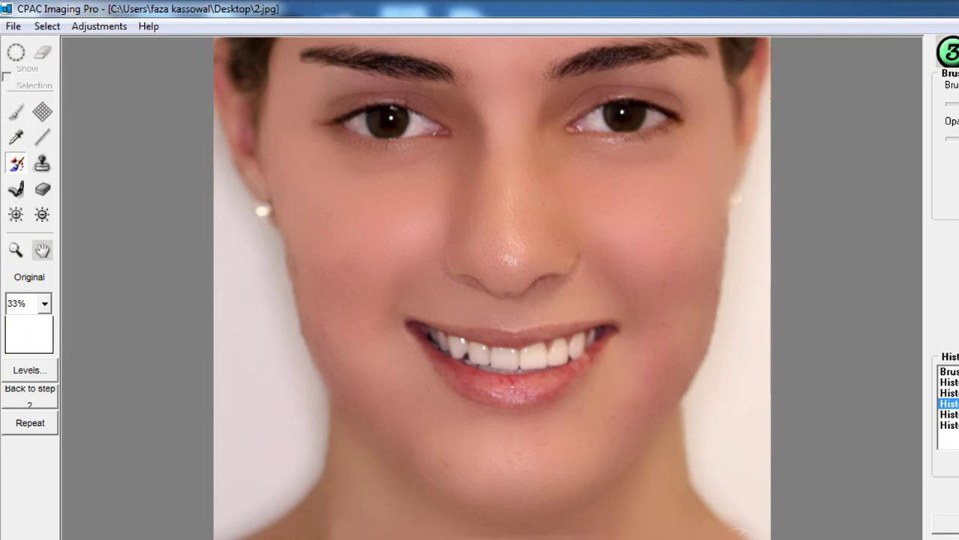
pyautogui.hotkey('ctrl', 'z')
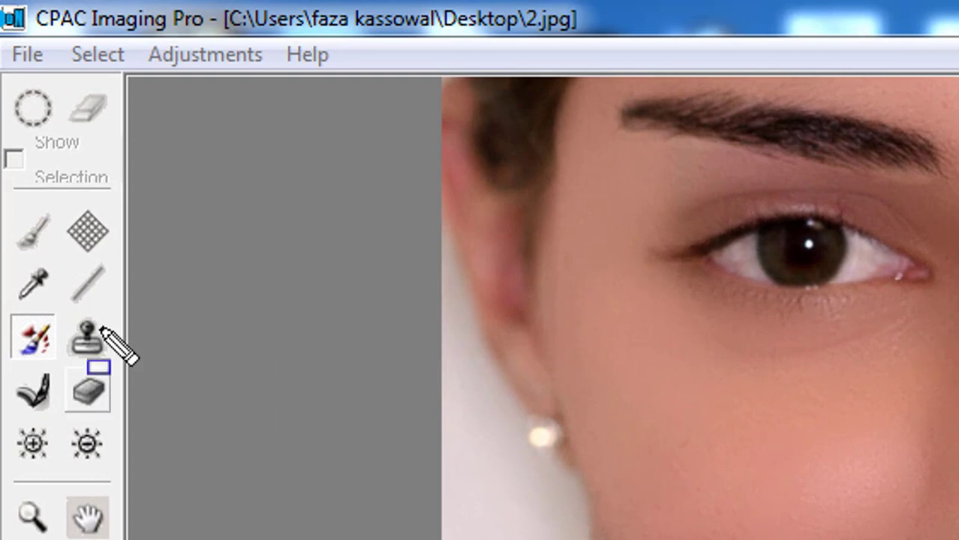
# Cover the reddish spot at the centre of the forehead with the stamp tool, sampling clear forehead skin beside it.
pyautogui.moveTo(64, 300)
pyautogui.mouseDown()
pyautogui.moveTo(84, 341)
pyautogui.moveTo(142, 373)
pyautogui.mouseUp()
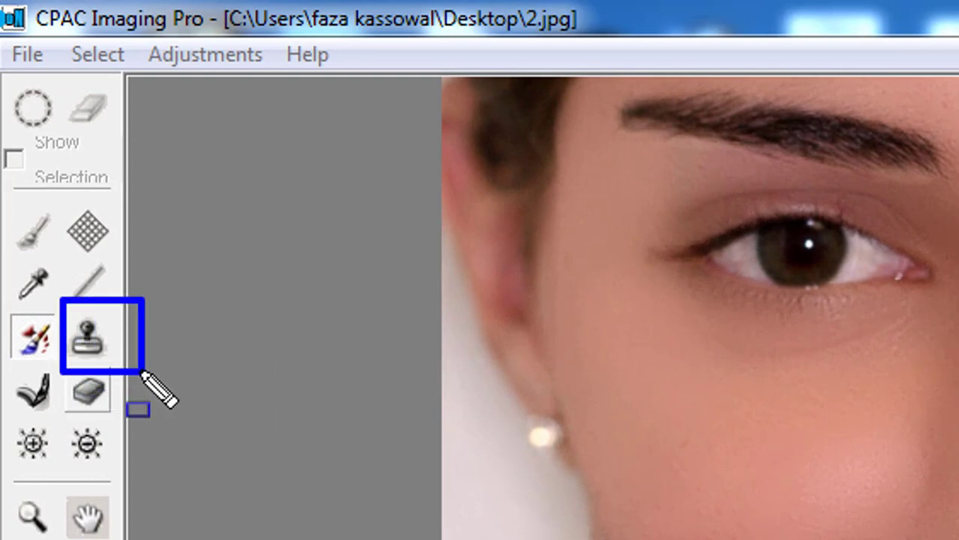
pyautogui.press('Escape')
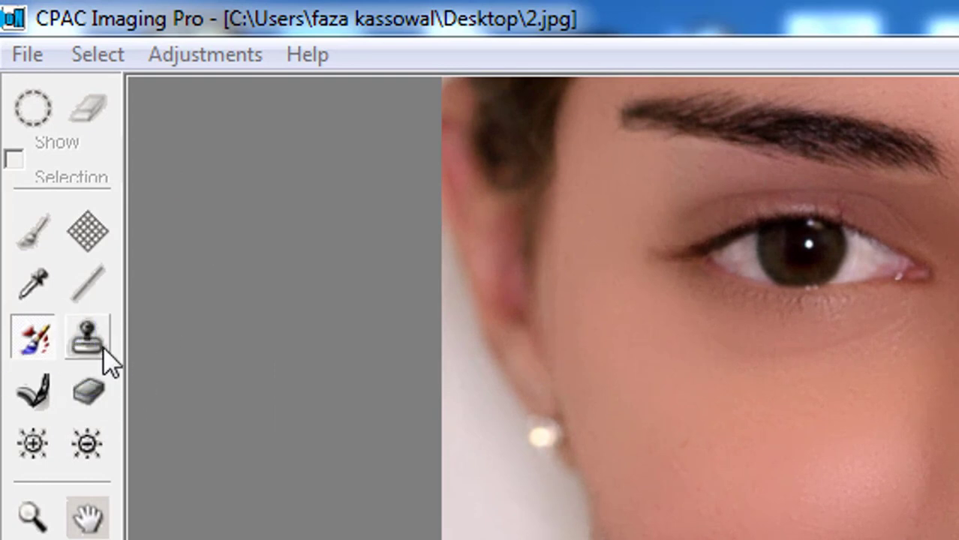
pyautogui.click(99, 347)
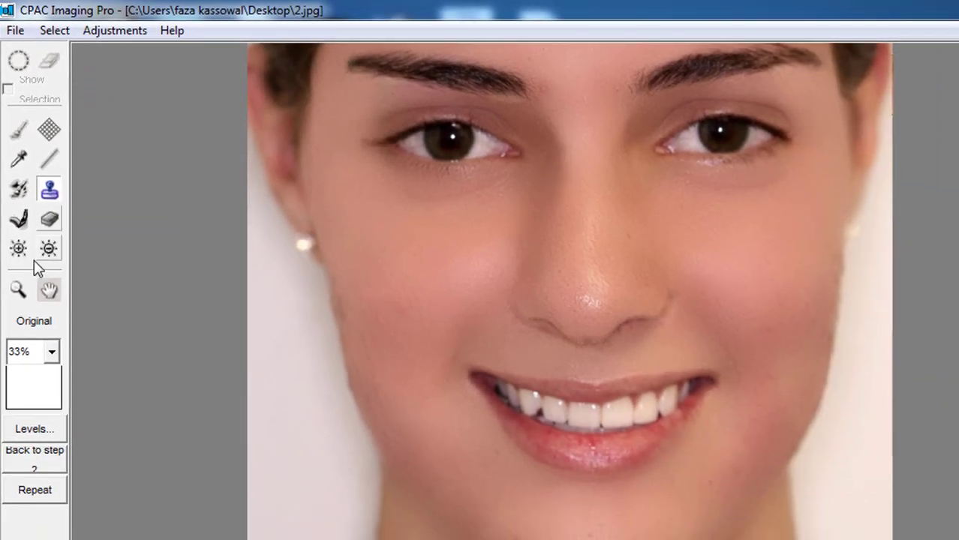
pyautogui.click(46, 294)
pyautogui.moveTo(687, 231); pyautogui.dragTo(604, 475)
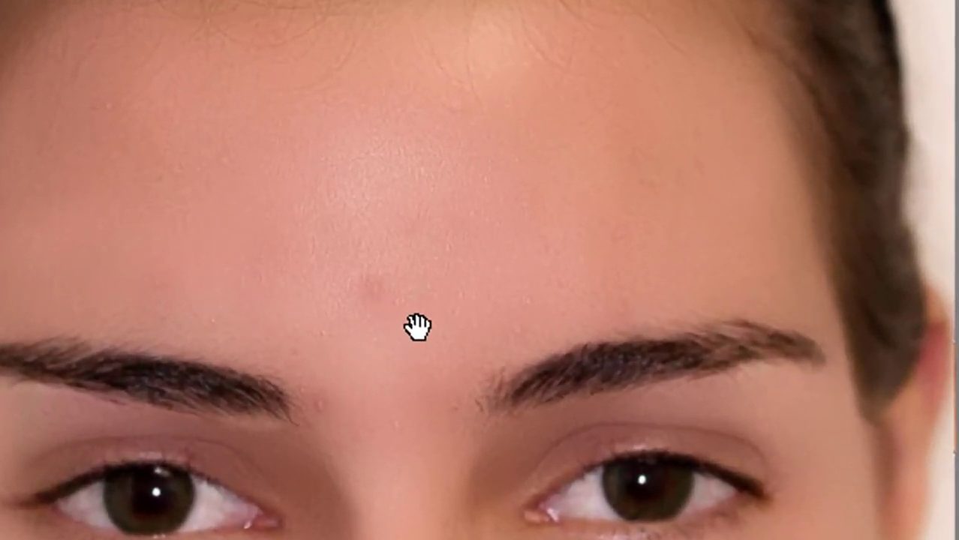
pyautogui.scroll(1, 417, 327)
pyautogui.moveTo(495, 538); pyautogui.dragTo(630, 250)
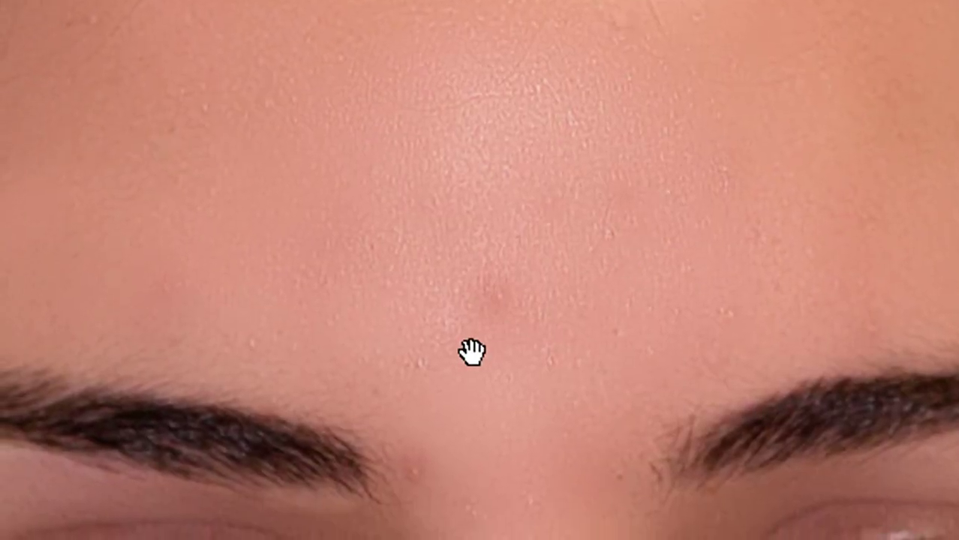
pyautogui.moveTo(469, 246); pyautogui.dragTo(554, 340)
pyautogui.press('Escape')
pyautogui.click(490, 292)
pyautogui.keyDown('alt'); pyautogui.click(602, 201); pyautogui.keyUp('alt')
pyautogui.click(499, 301)
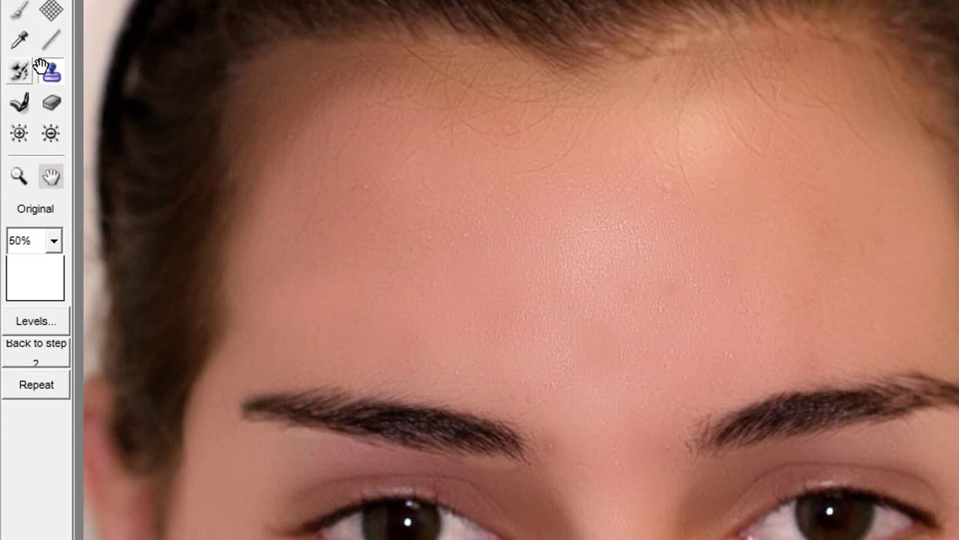
# Try cloning the eyebrow on the photo's left side onto the skin just above it, and undo the cloned stroke.
pyautogui.click(52, 180)
pyautogui.moveTo(565, 501); pyautogui.dragTo(602, 422)
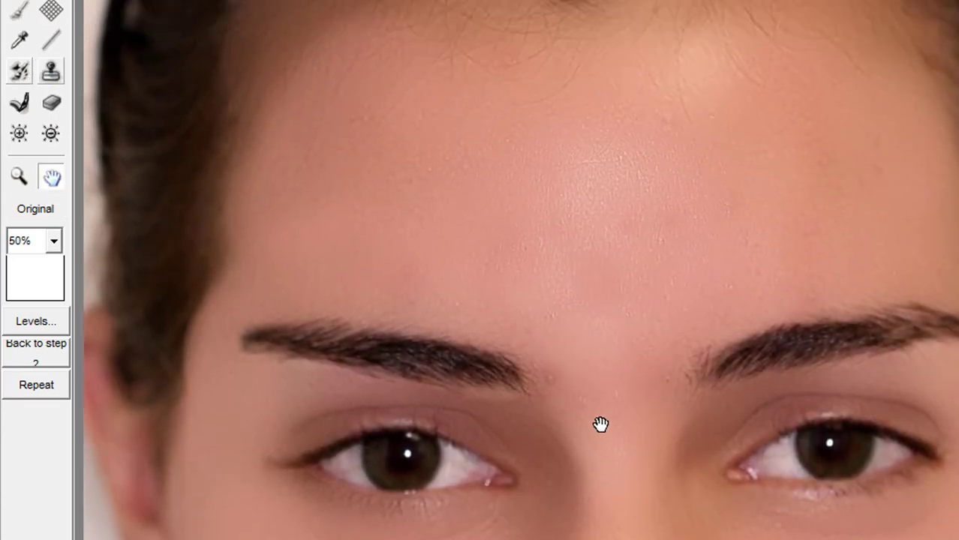
pyautogui.click(53, 71)
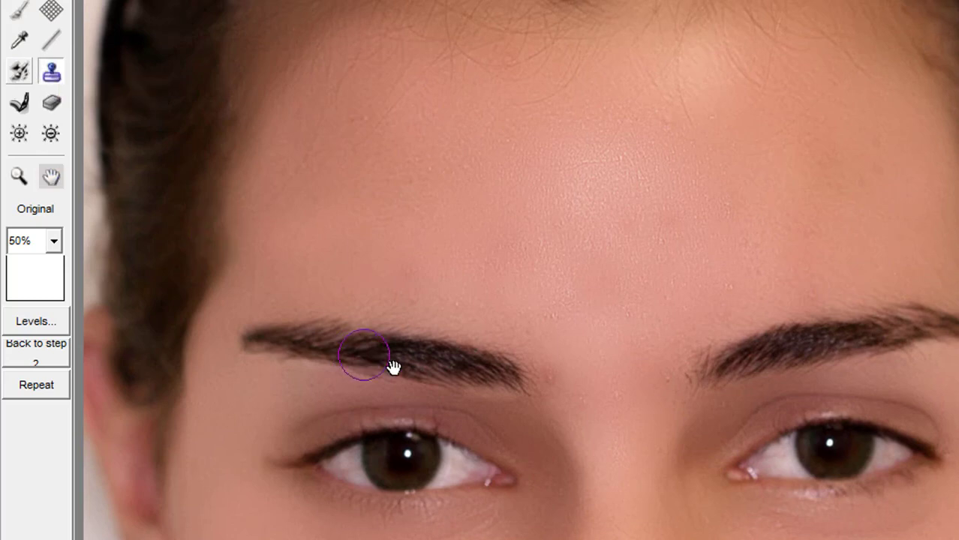
pyautogui.keyDown('alt'); pyautogui.click(449, 365); pyautogui.keyUp('alt')
pyautogui.click(517, 329)
pyautogui.moveTo(521, 332)
pyautogui.mouseDown()
pyautogui.moveTo(375, 304)
pyautogui.moveTo(277, 317)
pyautogui.mouseUp()
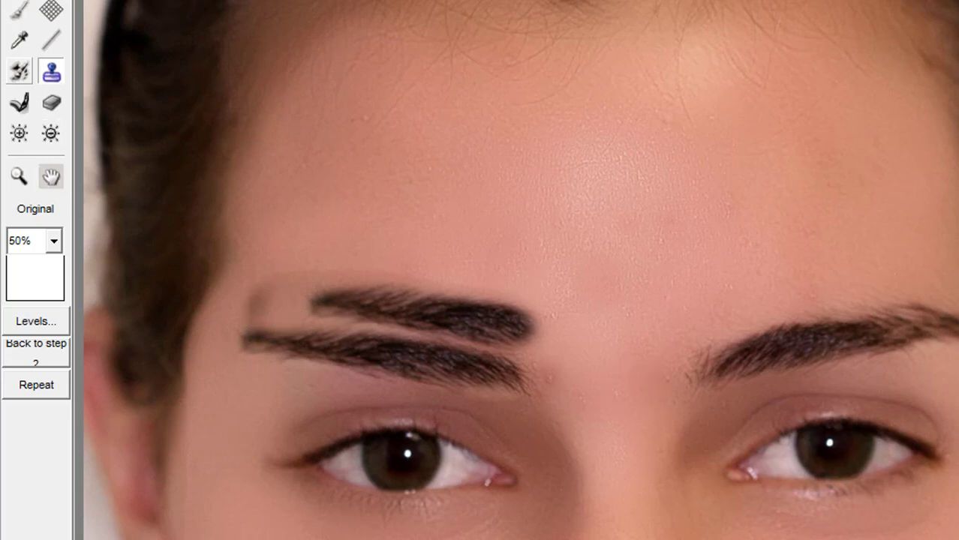
pyautogui.hotkey('ctrl', 'z')
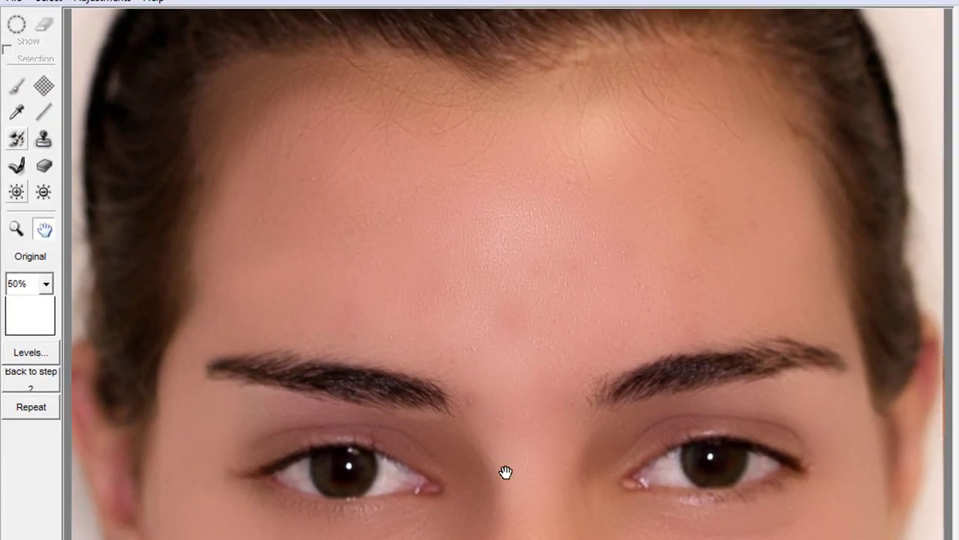
# Set up the Color Brush with Multiply Color off, Color Preset on and the Lip Color preset.
pyautogui.moveTo(537, 473); pyautogui.dragTo(599, 246)
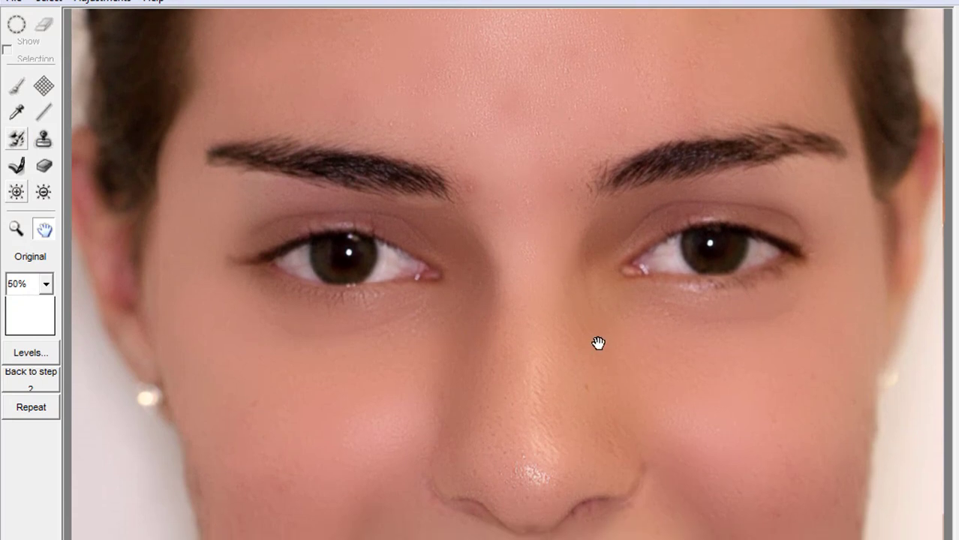
pyautogui.scroll(-1, 598, 343)
pyautogui.moveTo(590, 333); pyautogui.dragTo(585, 363)
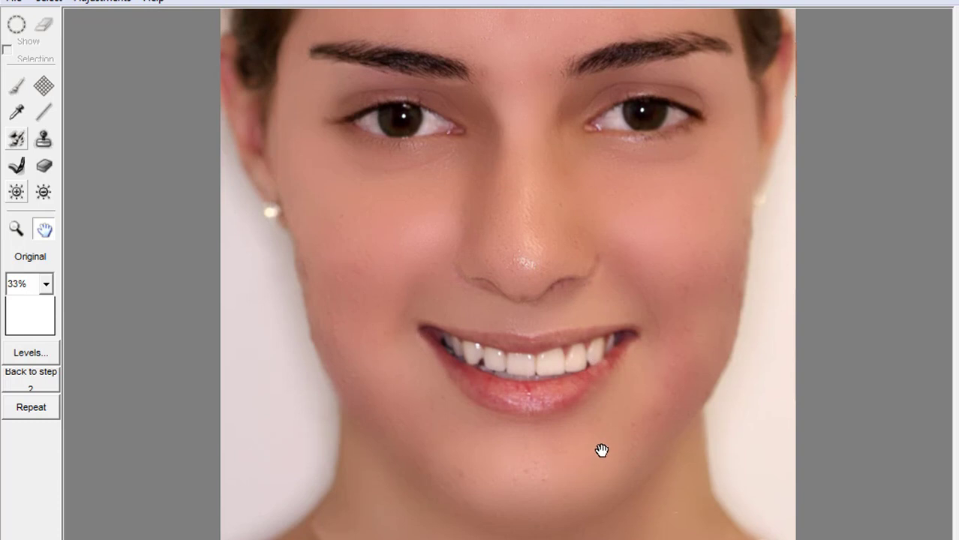
pyautogui.moveTo(602, 451); pyautogui.dragTo(575, 410)
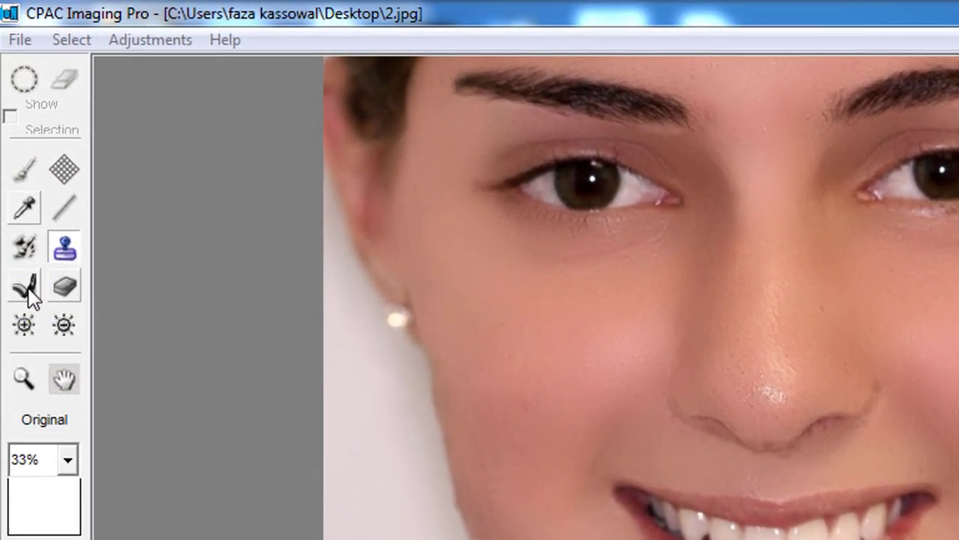
pyautogui.click(27, 293)
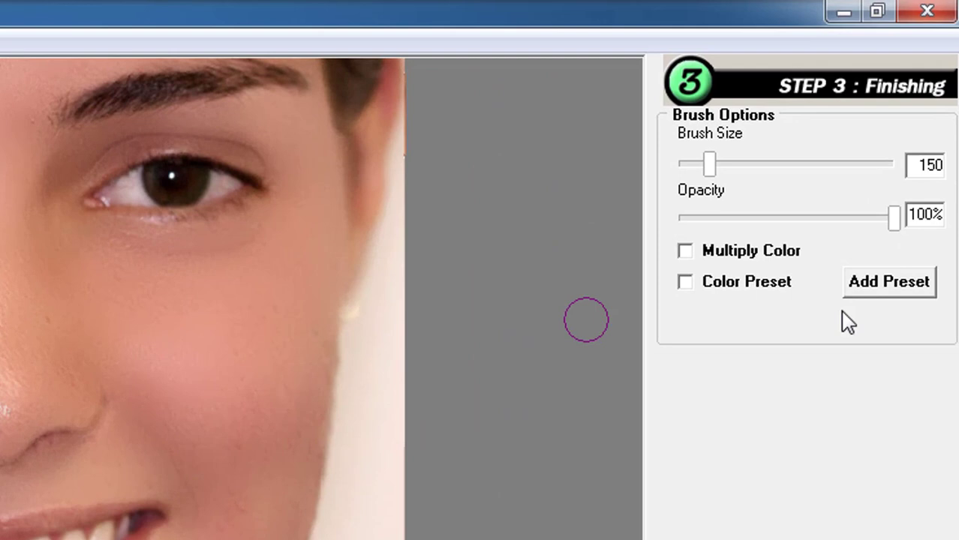
pyautogui.click(710, 257)
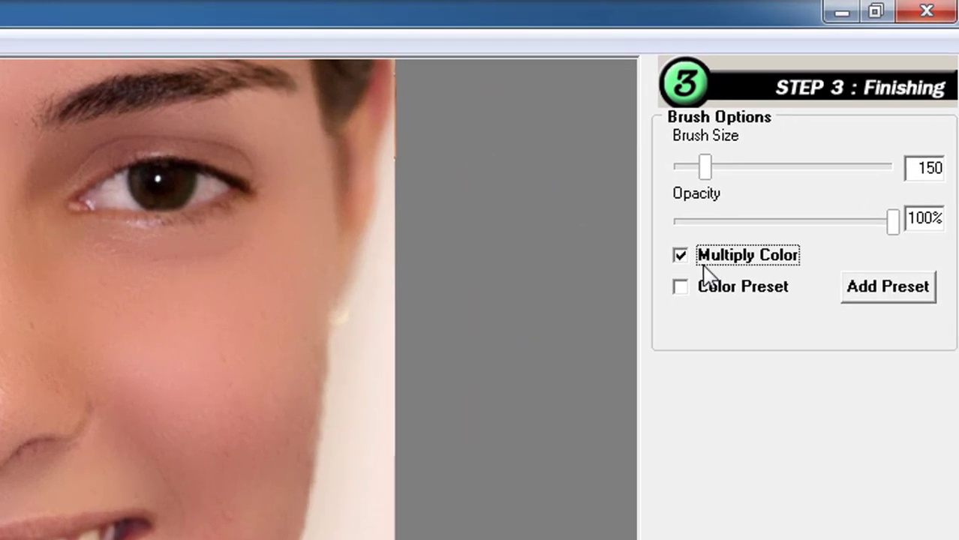
pyautogui.click(706, 263)
pyautogui.click(706, 294)
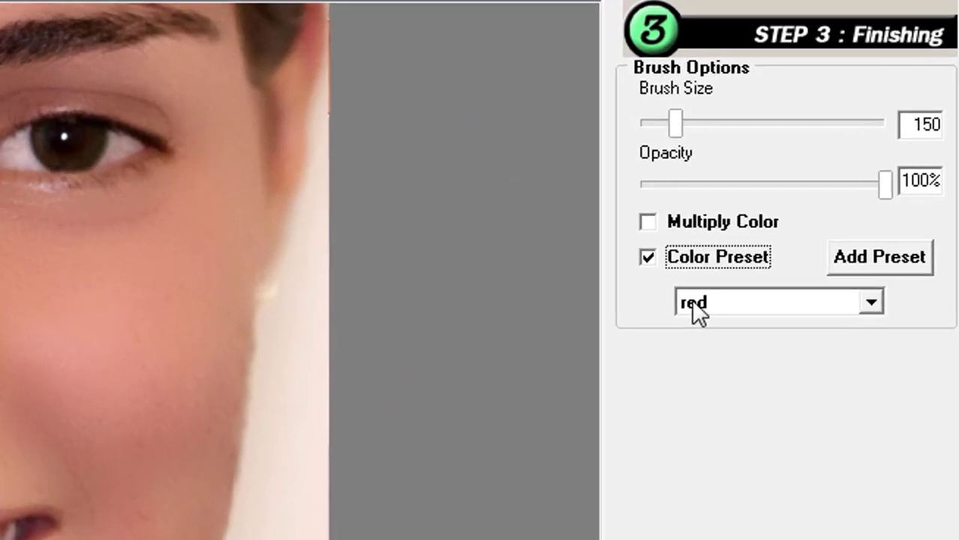
pyautogui.click(692, 299)
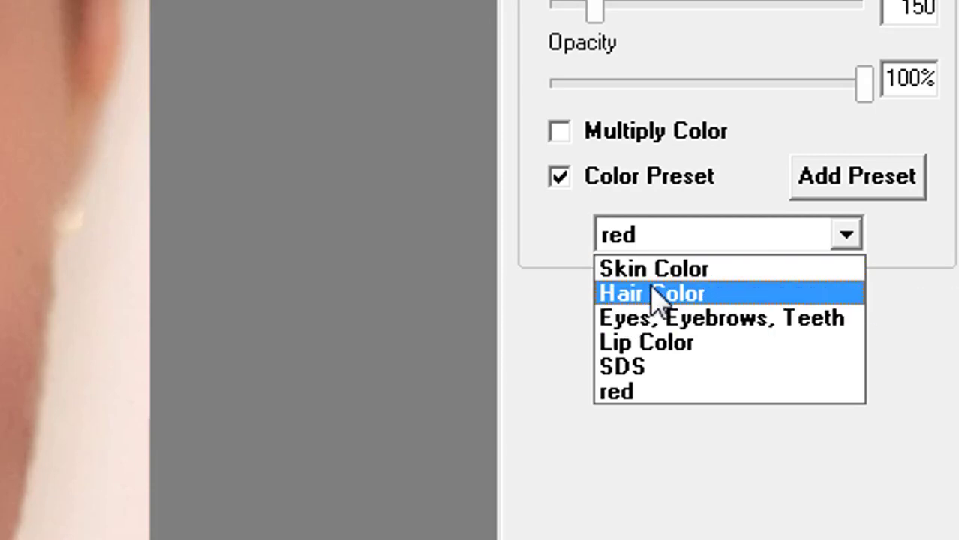
pyautogui.click(638, 343)
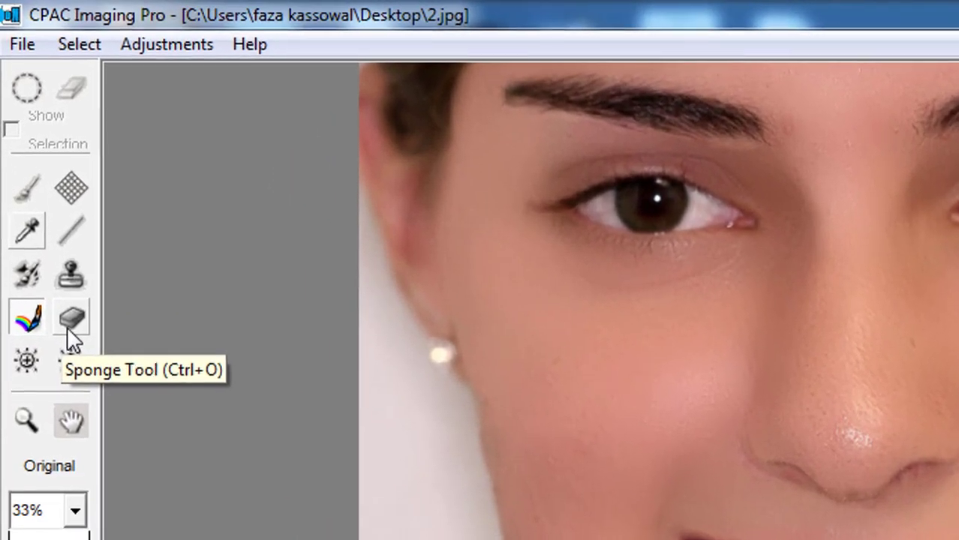
# Desaturate a patch of the cheek at the photo's left side with the Sponge tool.
pyautogui.click(48, 213)
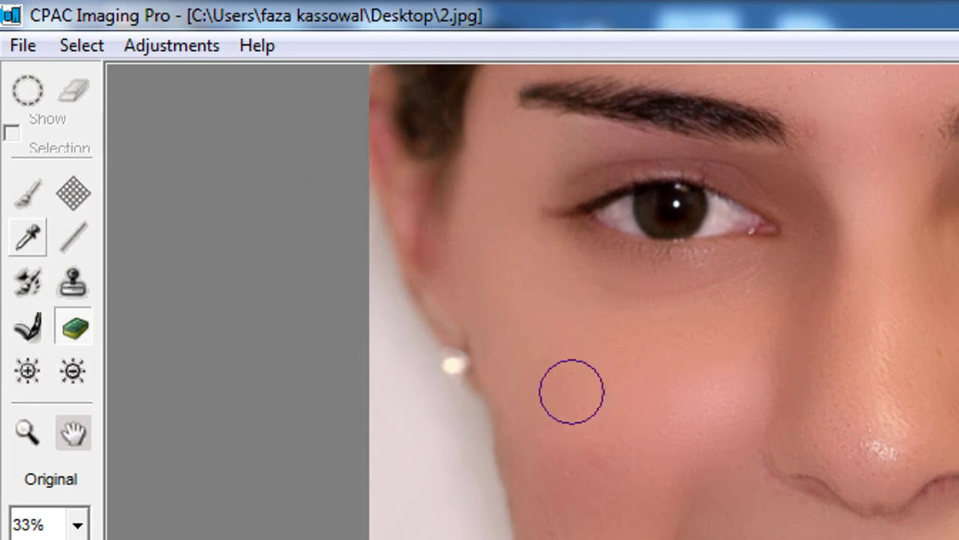
pyautogui.moveTo(572, 392)
pyautogui.mouseDown()
pyautogui.moveTo(531, 525)
pyautogui.moveTo(603, 410)
pyautogui.moveTo(515, 441)
pyautogui.mouseUp()
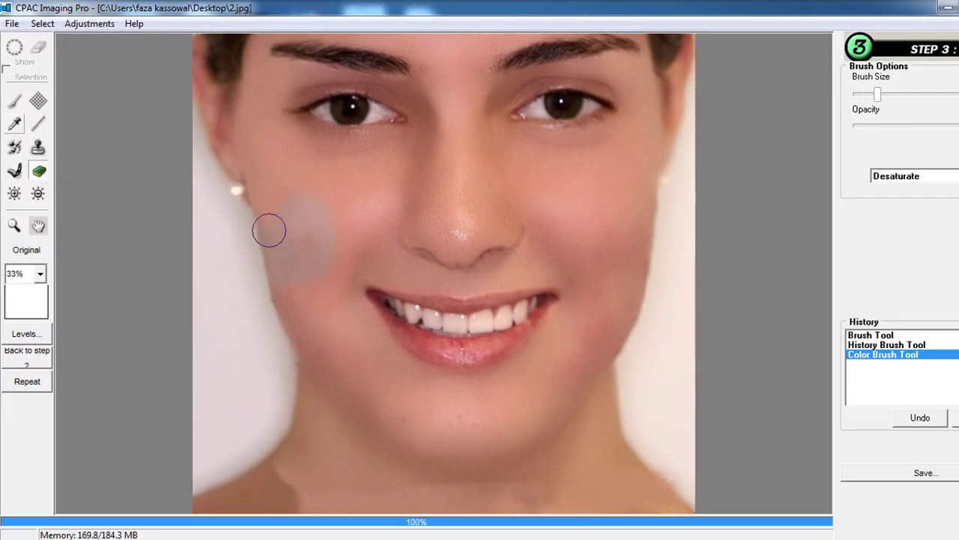
pyautogui.moveTo(269, 230)
pyautogui.mouseDown()
pyautogui.moveTo(292, 205)
pyautogui.moveTo(303, 233)
pyautogui.mouseUp()
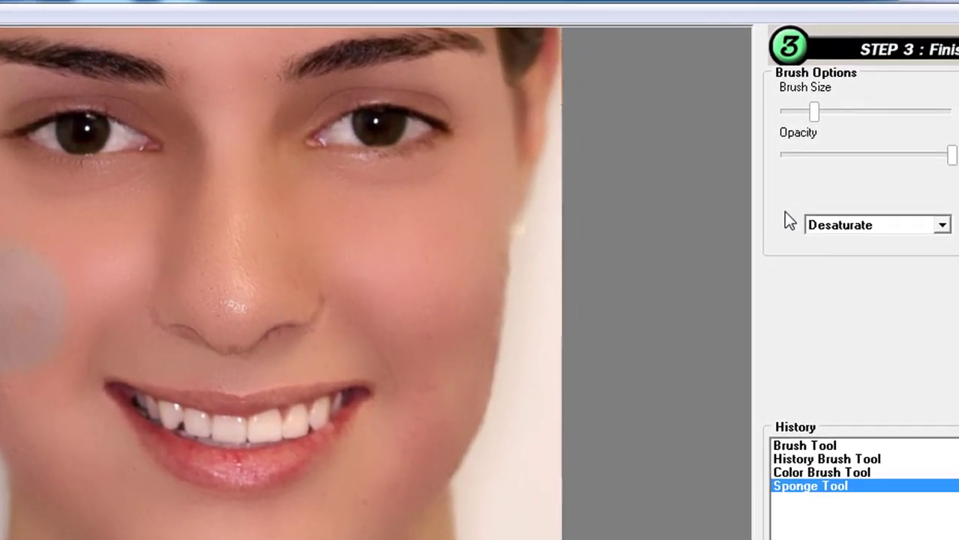
# Saturate the cheeks, nose and area around the mouth with the Sponge tool set to Saturate.
pyautogui.click(812, 225)
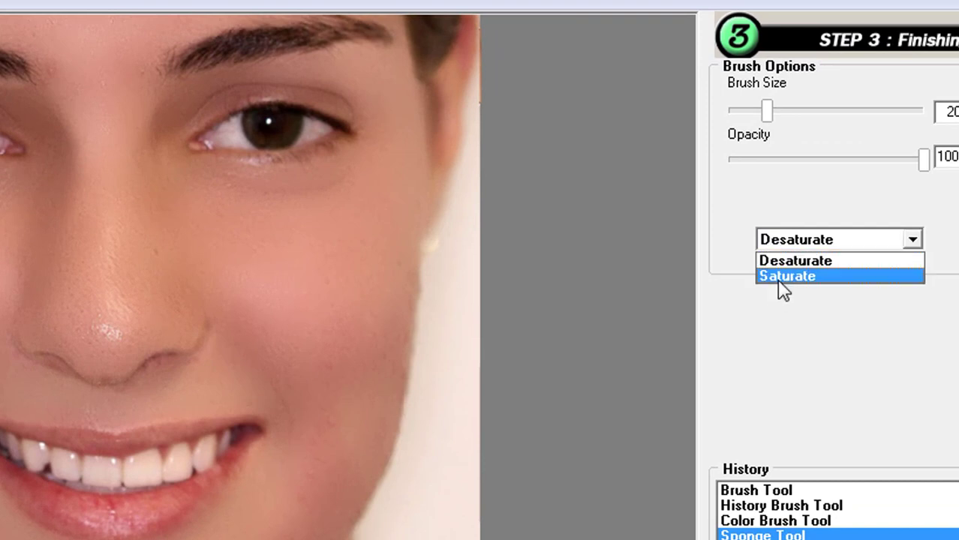
pyautogui.click(368, 293)
pyautogui.moveTo(369, 293)
pyautogui.mouseDown()
pyautogui.moveTo(293, 339)
pyautogui.moveTo(371, 341)
pyautogui.moveTo(283, 461)
pyautogui.moveTo(137, 425)
pyautogui.moveTo(183, 378)
pyautogui.moveTo(9, 340)
pyautogui.mouseUp()
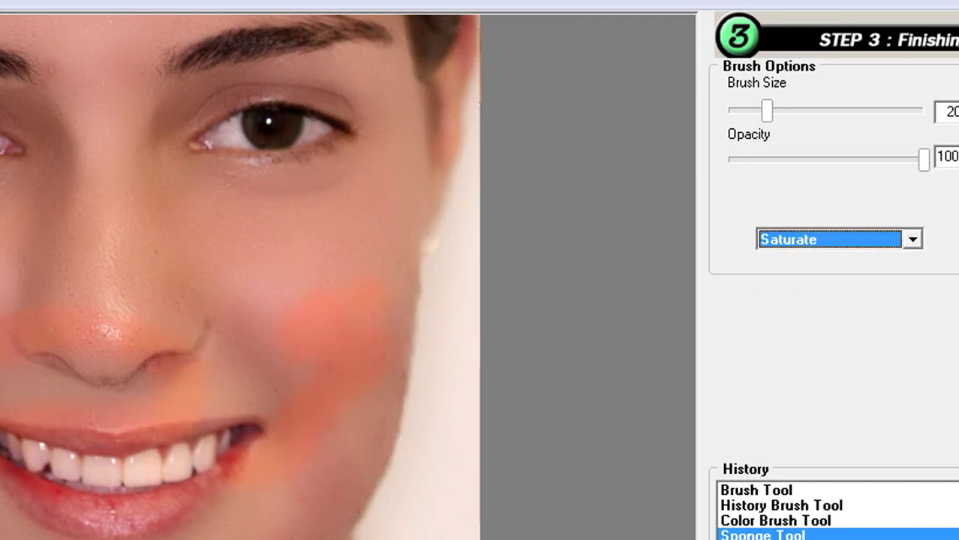
pyautogui.moveTo(256, 305)
pyautogui.mouseDown()
pyautogui.moveTo(87, 243)
pyautogui.moveTo(263, 274)
pyautogui.mouseUp()
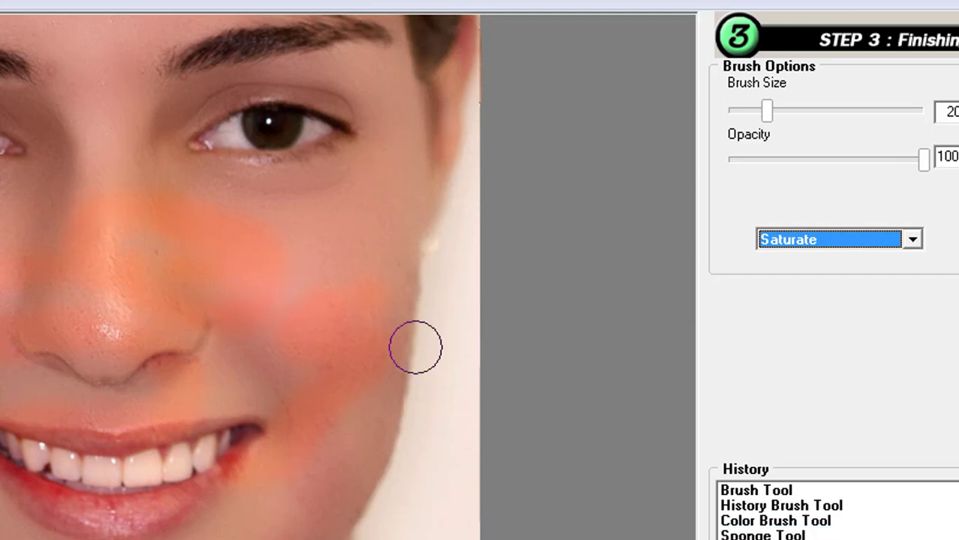
# Step back through the edit history to the Brush Tool state, discarding the sponge, color brush and history brush strokes.
pyautogui.click(762, 534)
pyautogui.click(775, 521)
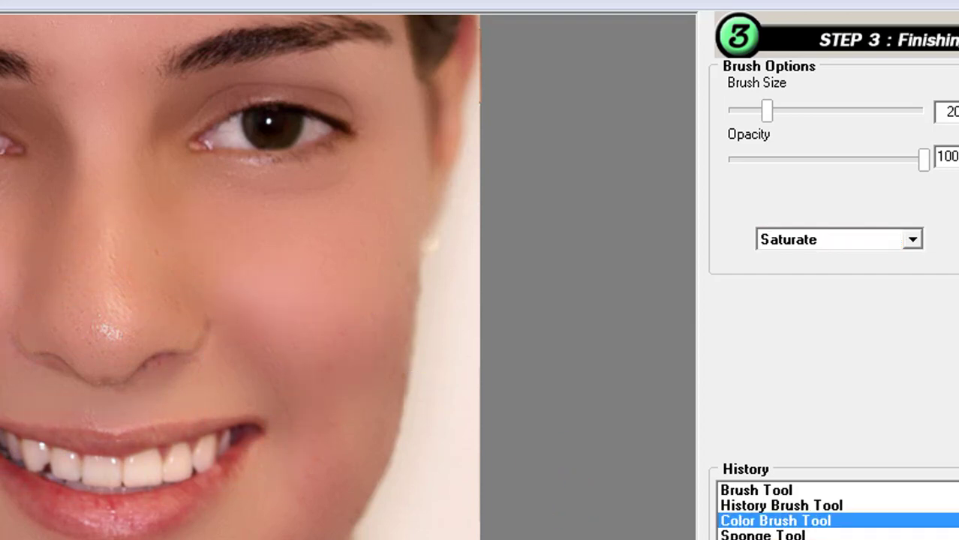
pyautogui.click(781, 506)
pyautogui.click(756, 491)
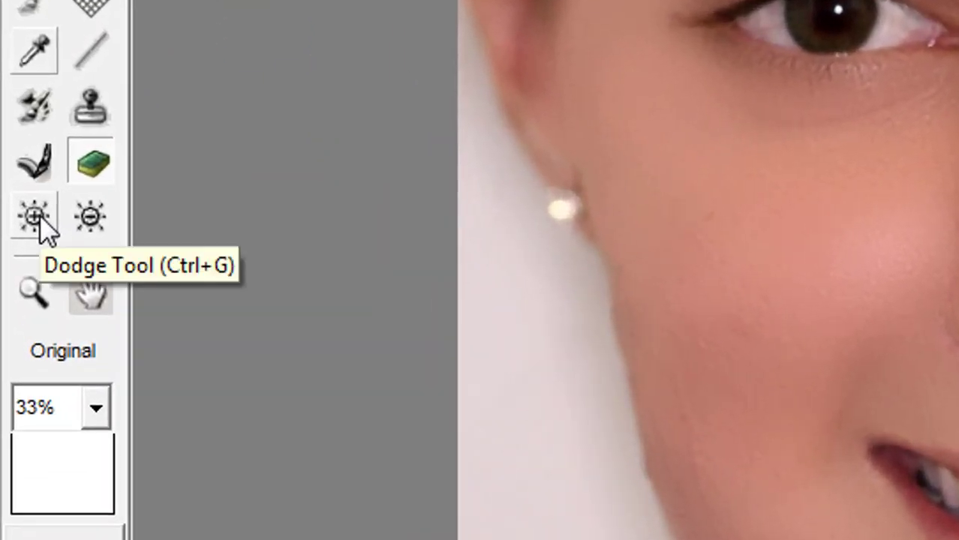
pyautogui.hotkey('ctrl', 'shift', 'd')
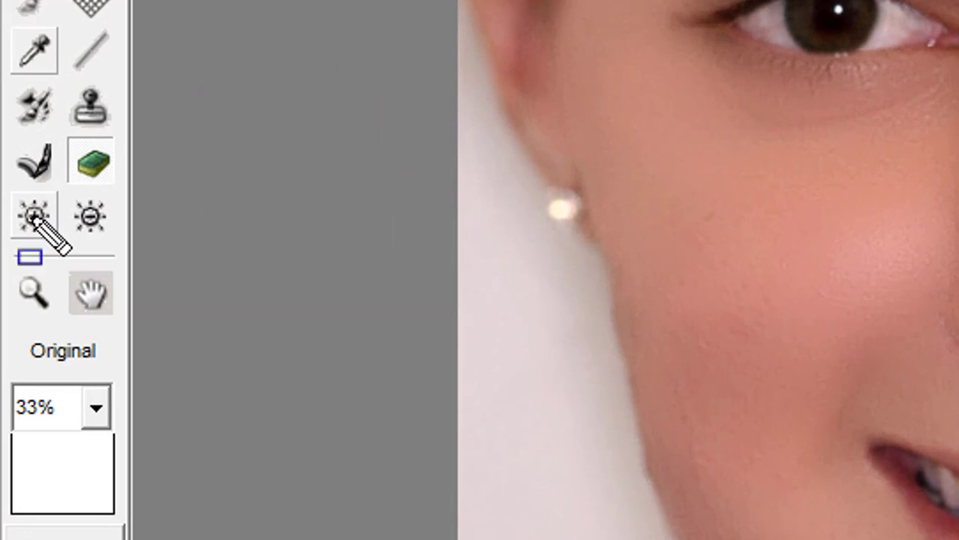
pyautogui.moveTo(6, 189)
pyautogui.mouseDown()
pyautogui.moveTo(57, 210)
pyautogui.moveTo(64, 241)
pyautogui.mouseUp()
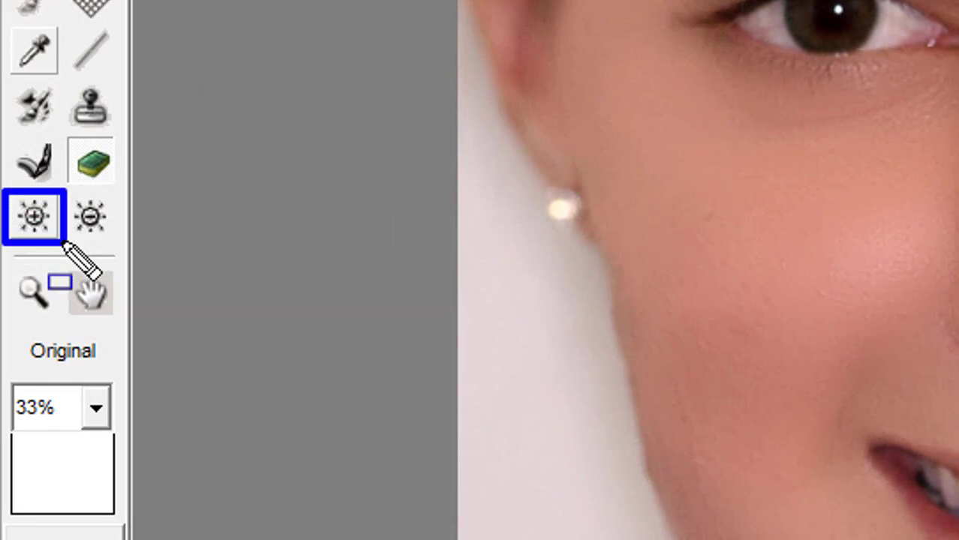
pyautogui.press('Escape')
# Lighten the cheek and jaw at the photo's left side with the Dodge tool set to Midtones.
pyautogui.click(39, 219)
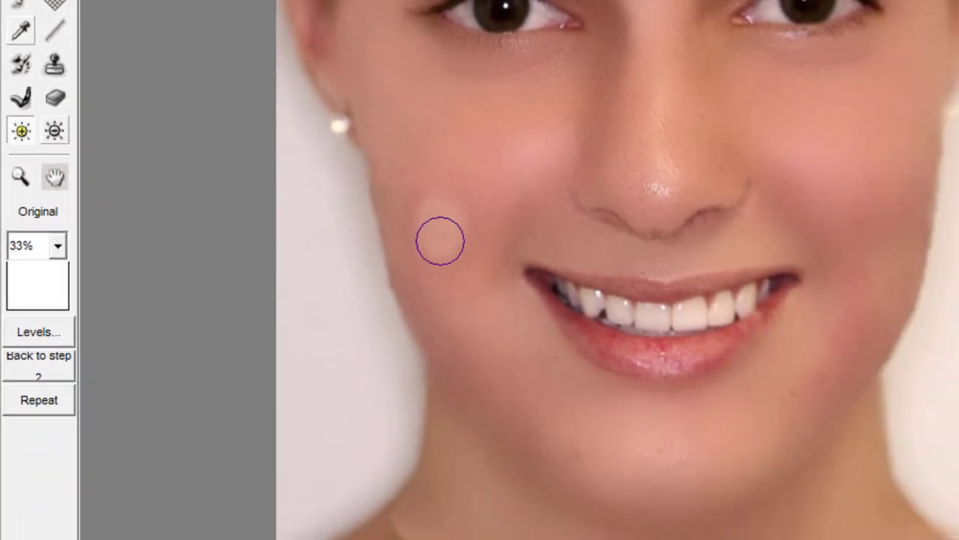
pyautogui.moveTo(441, 241)
pyautogui.mouseDown()
pyautogui.moveTo(466, 318)
pyautogui.moveTo(434, 352)
pyautogui.moveTo(433, 197)
pyautogui.moveTo(471, 214)
pyautogui.mouseUp()
pyautogui.moveTo(319, 258)
pyautogui.mouseDown()
pyautogui.moveTo(320, 356)
pyautogui.moveTo(345, 367)
pyautogui.moveTo(303, 346)
pyautogui.moveTo(300, 353)
pyautogui.moveTo(327, 415)
pyautogui.moveTo(392, 428)
pyautogui.mouseUp()
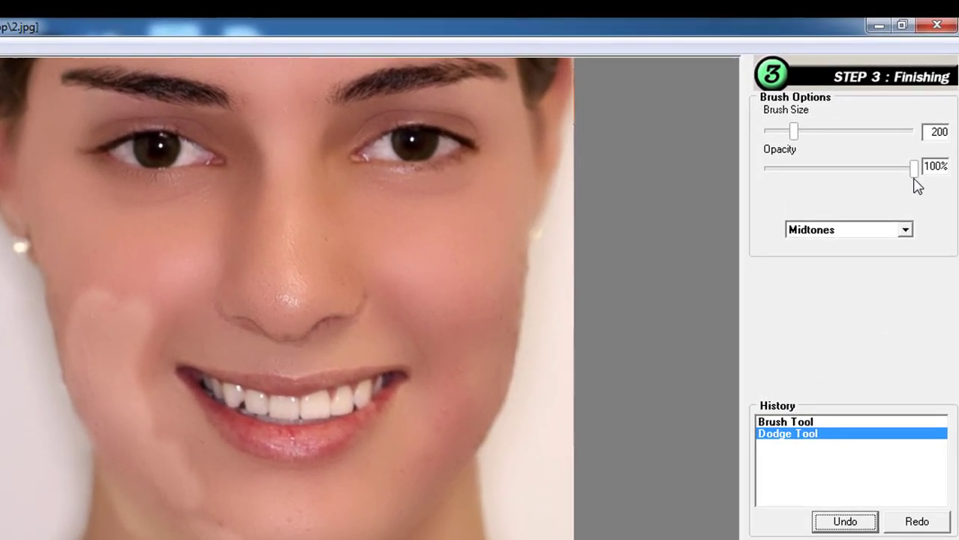
# Switch the Dodge tool to Highlights and brighten strokes from the left-side cheek to the nose and across the neck and jaw.
pyautogui.moveTo(916, 185)
pyautogui.mouseDown()
pyautogui.moveTo(921, 176)
pyautogui.moveTo(775, 201)
pyautogui.moveTo(924, 201)
pyautogui.mouseUp()
pyautogui.click(893, 232)
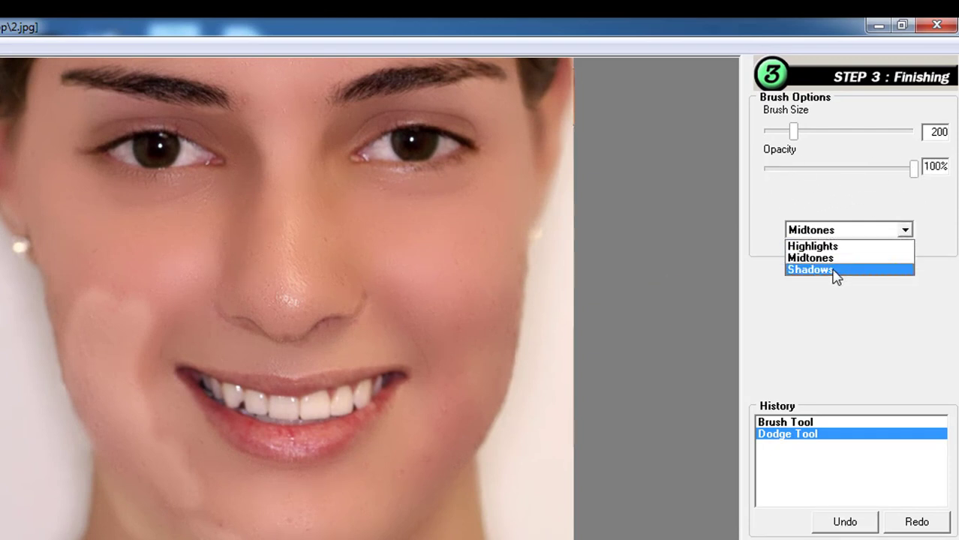
pyautogui.click(834, 270)
pyautogui.click(841, 230)
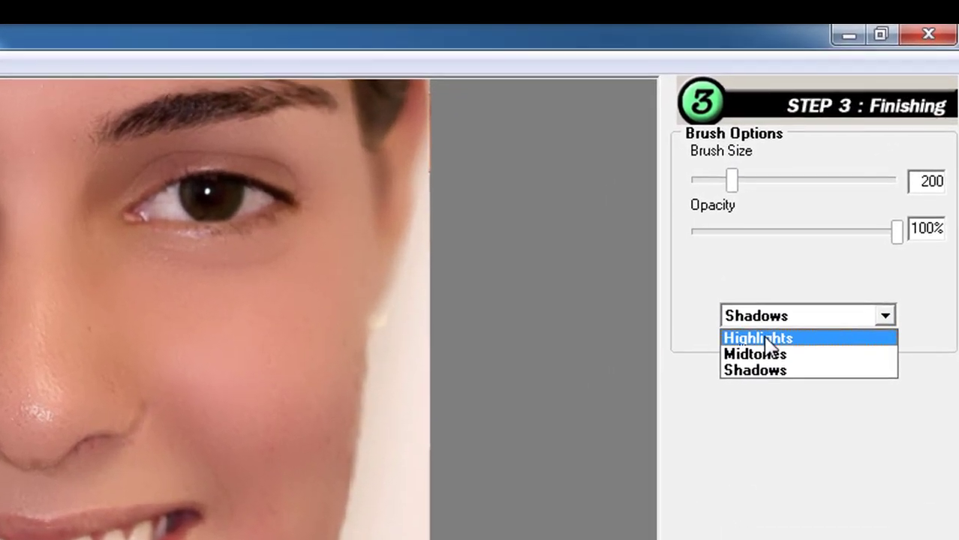
pyautogui.click(766, 338)
pyautogui.moveTo(173, 298); pyautogui.dragTo(338, 244)
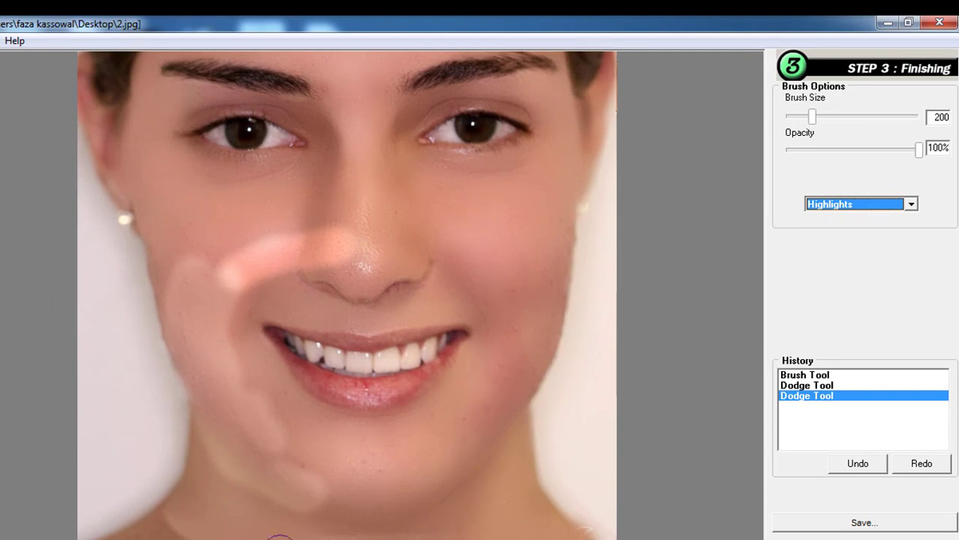
pyautogui.moveTo(508, 519)
pyautogui.mouseDown()
pyautogui.moveTo(263, 529)
pyautogui.moveTo(296, 417)
pyautogui.mouseUp()
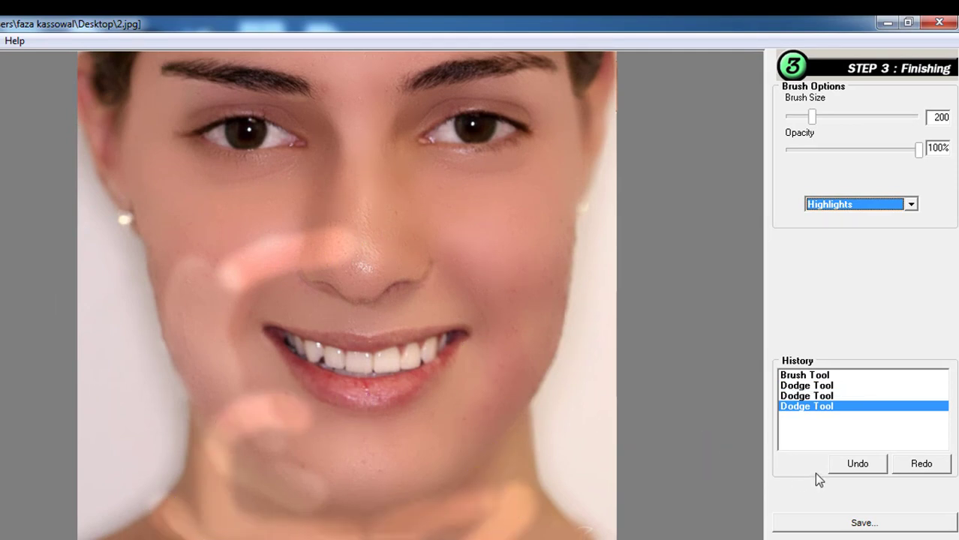
# Undo the three Dodge tool strokes.
pyautogui.click(857, 463)
pyautogui.click(858, 464)
pyautogui.click(857, 464)
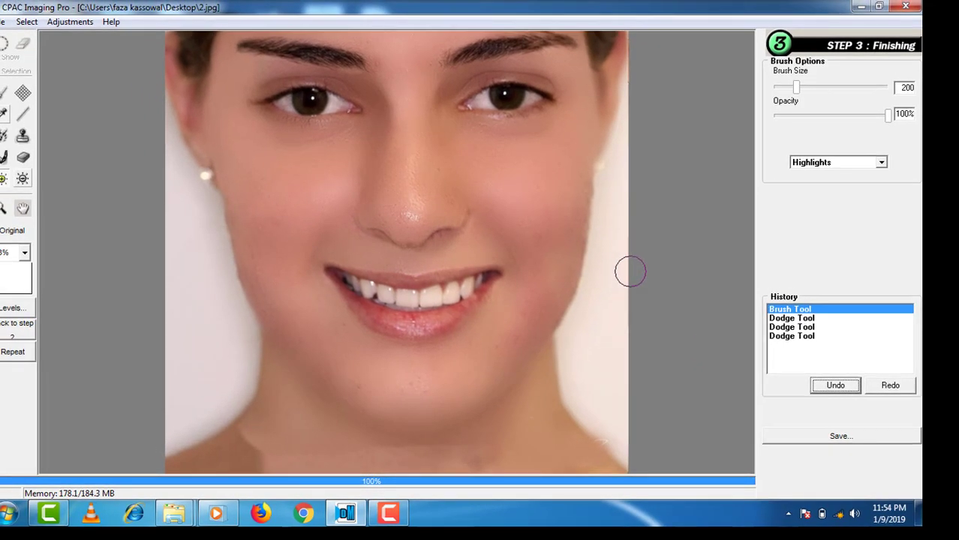
# Bring back the original blemished skin on the photo's right half of the face and central forehead with the History Brush at size 600.
pyautogui.scroll(-1, 631, 271)
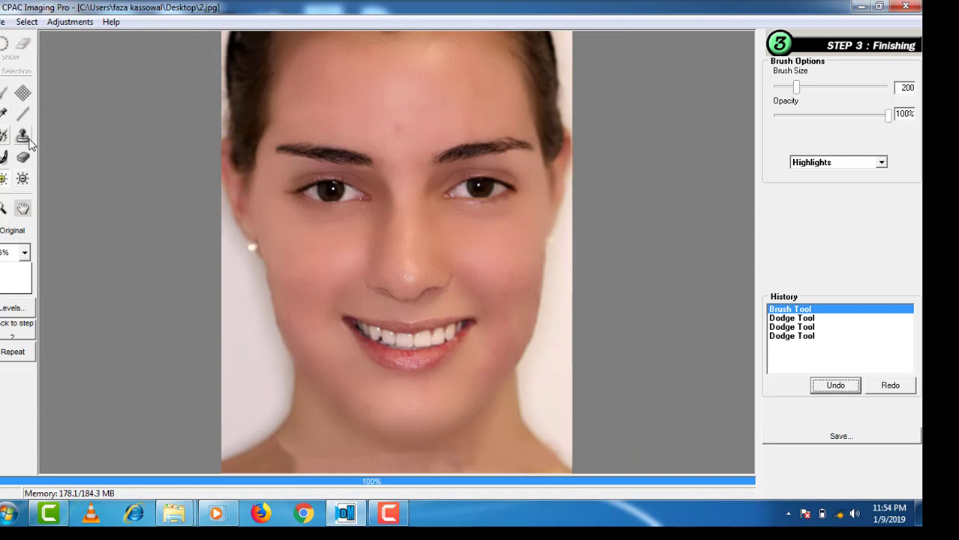
pyautogui.click(23, 210)
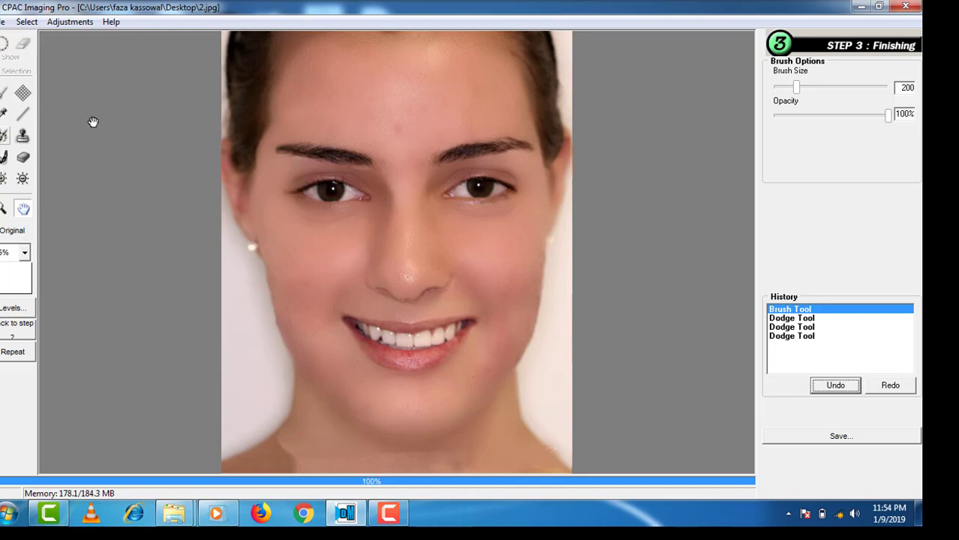
pyautogui.click(4, 137)
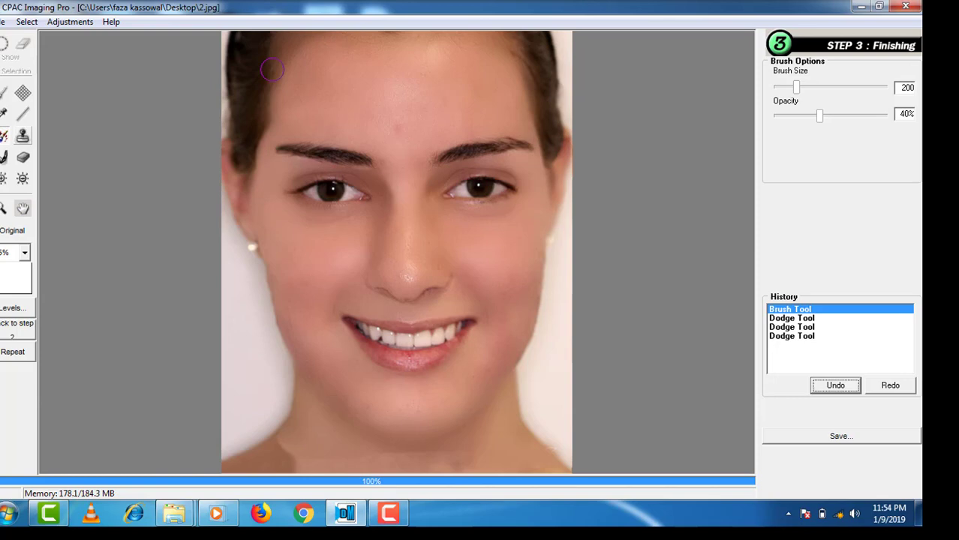
pyautogui.scroll(8, 271, 70)
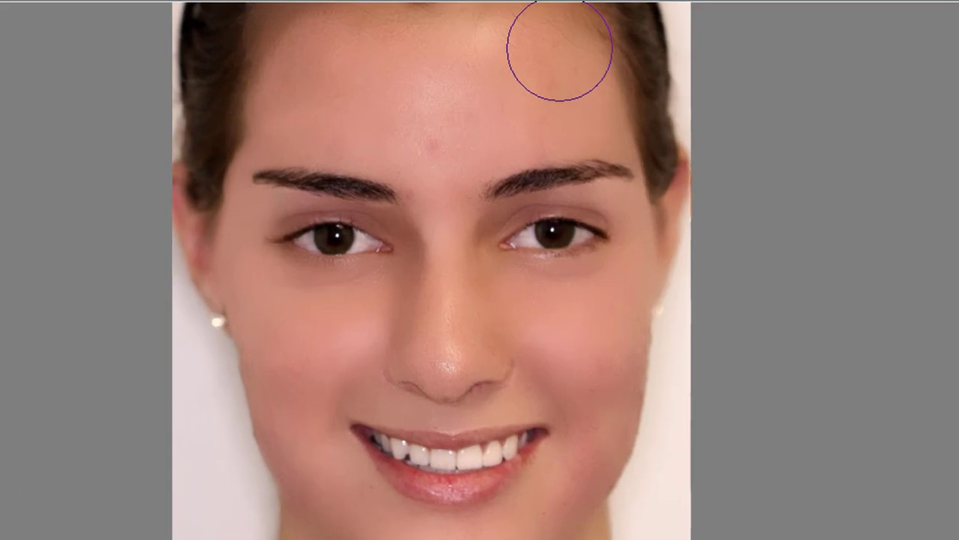
pyautogui.moveTo(483, 63); pyautogui.dragTo(504, 132)
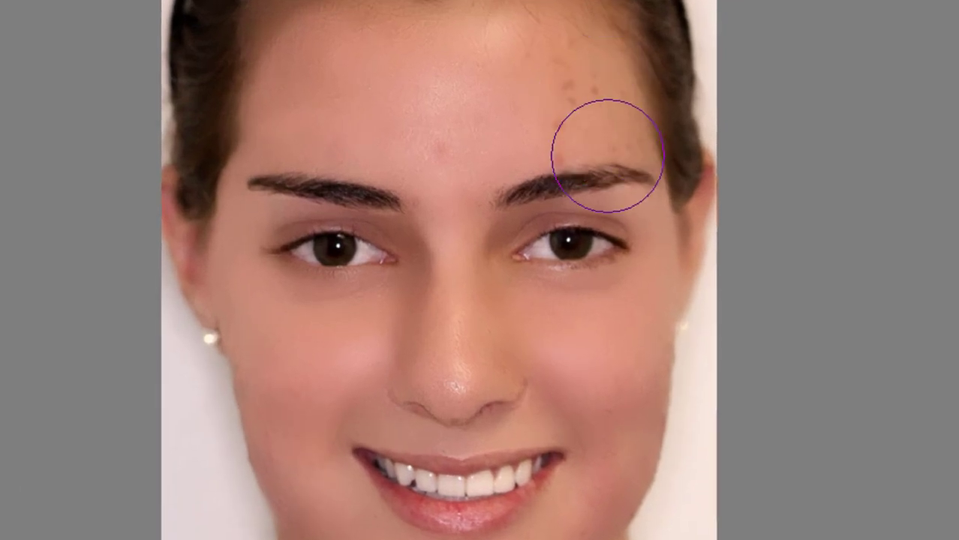
pyautogui.moveTo(608, 155)
pyautogui.mouseDown()
pyautogui.moveTo(573, 352)
pyautogui.moveTo(583, 437)
pyautogui.moveTo(569, 492)
pyautogui.moveTo(586, 539)
pyautogui.mouseUp()
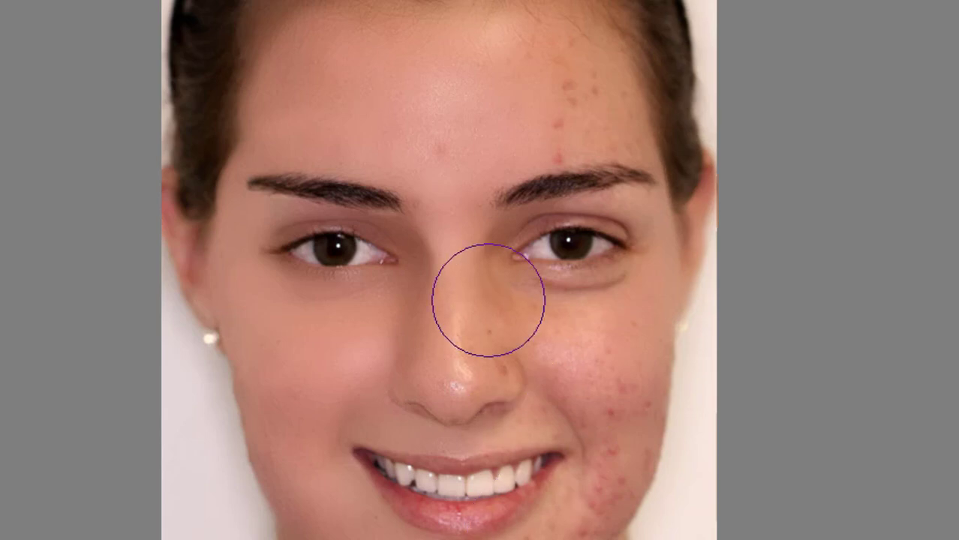
pyautogui.moveTo(475, 43)
pyautogui.mouseDown()
pyautogui.moveTo(475, 229)
pyautogui.moveTo(489, 253)
pyautogui.moveTo(557, 10)
pyautogui.moveTo(557, 21)
pyautogui.mouseUp()
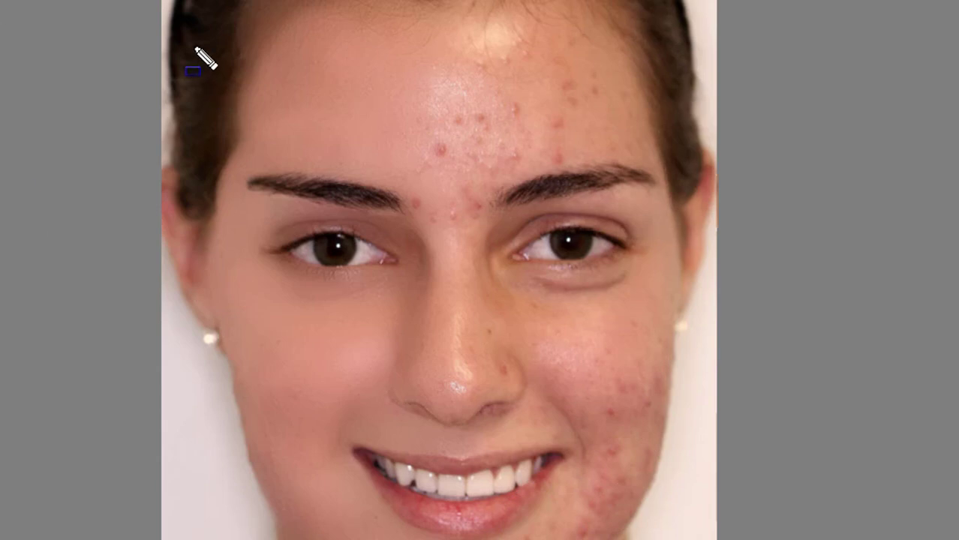
pyautogui.moveTo(158, 2); pyautogui.dragTo(416, 538)
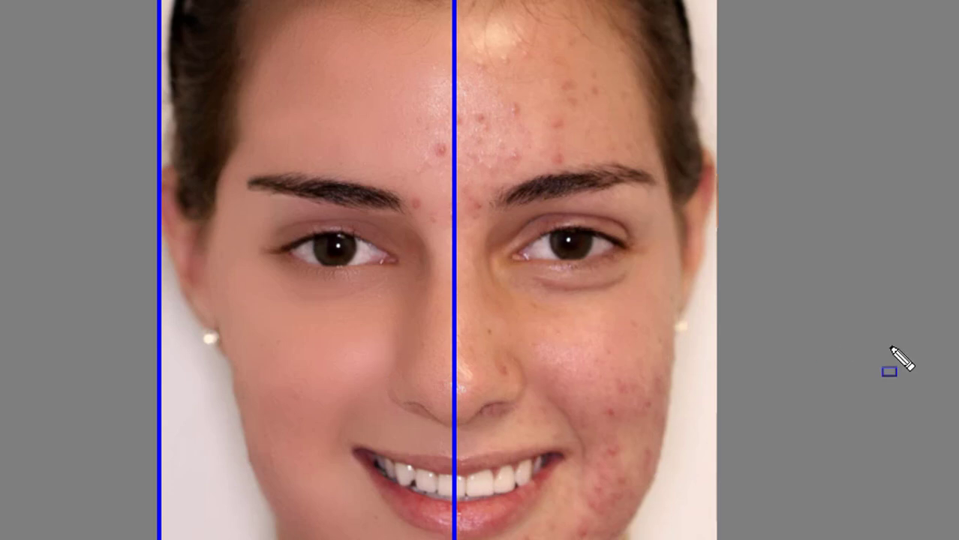
pyautogui.hotkey('ctrl', ';')
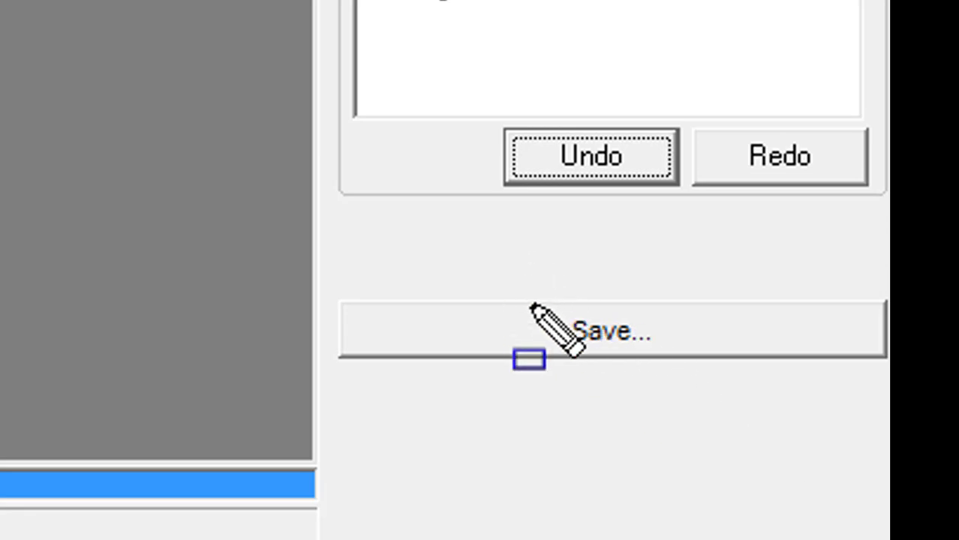
# Save the retouched portrait to the Desktop as a JPEG image named wwewe.
pyautogui.click(659, 338)
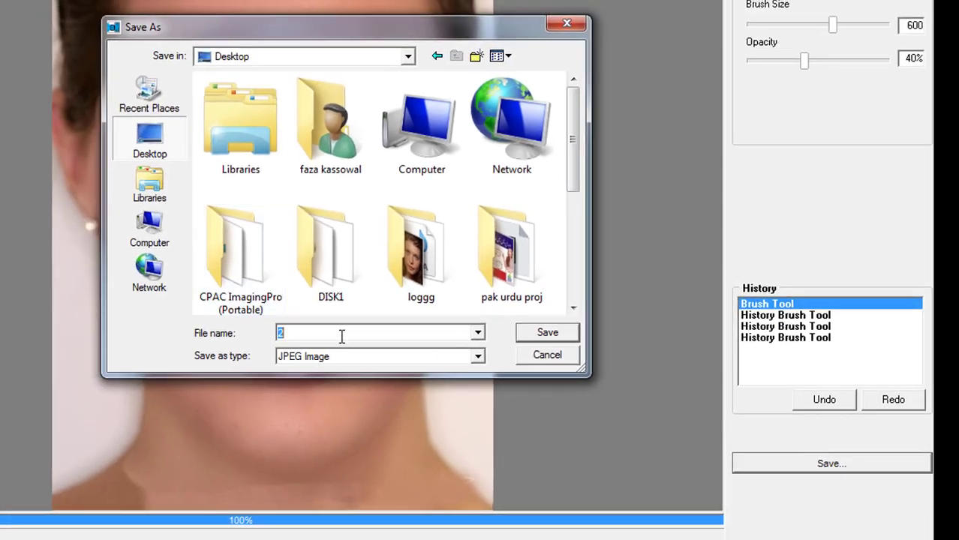
pyautogui.write('wwewe')
pyautogui.click(547, 333)
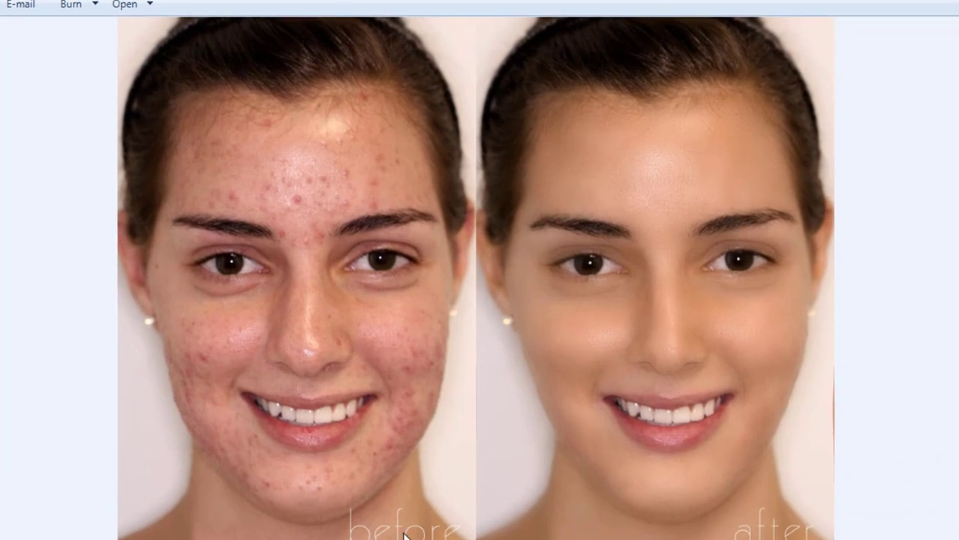
pyautogui.moveTo(139, 22); pyautogui.dragTo(450, 539)
pyautogui.moveTo(483, 23); pyautogui.dragTo(844, 539)
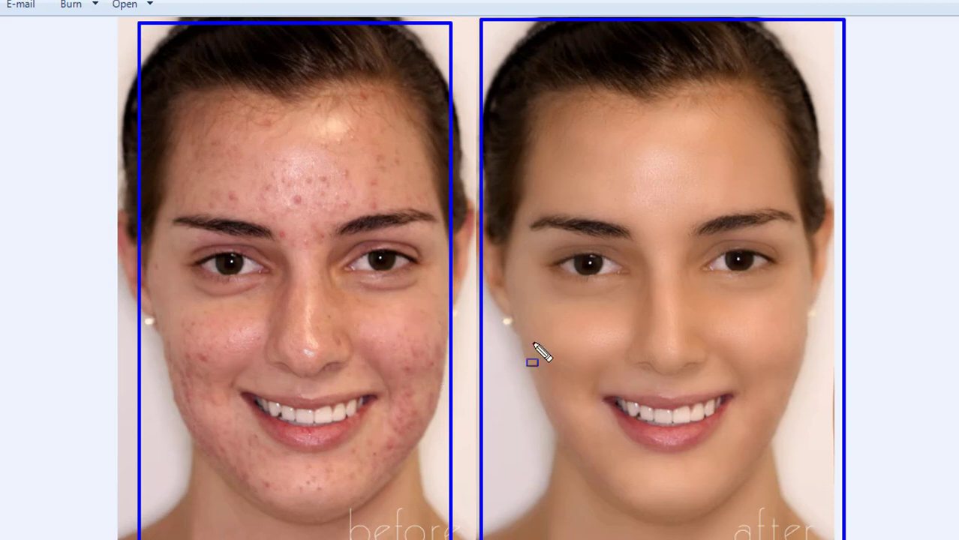
pyautogui.press('Escape')
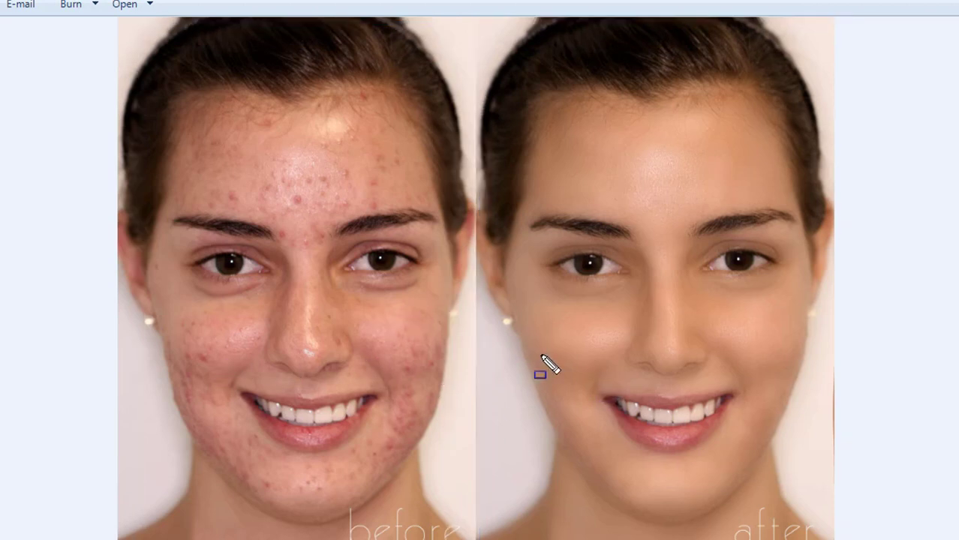